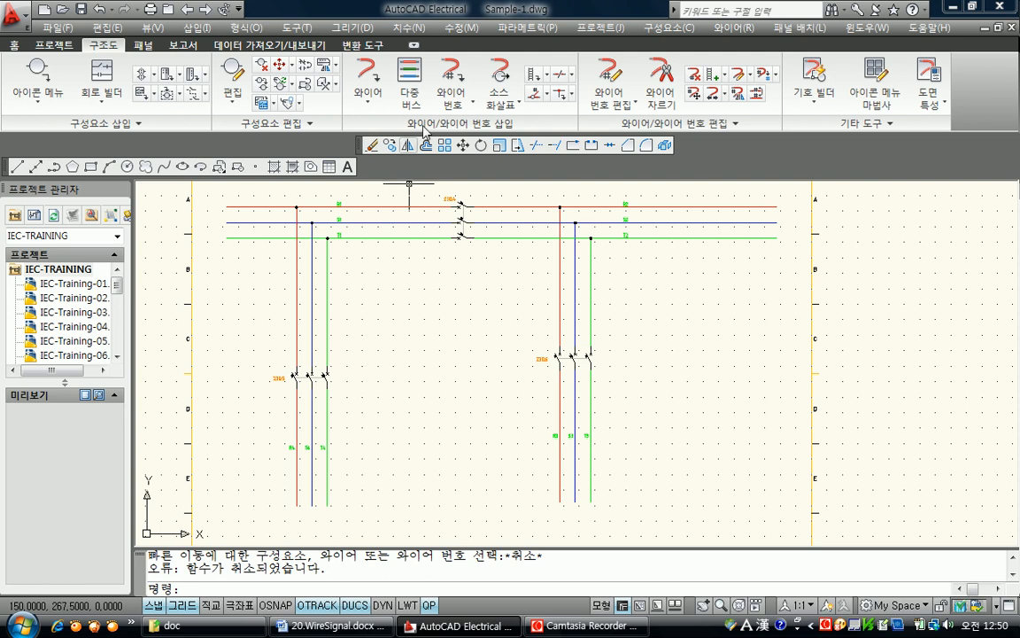
# Draw a horizontal three-wire bus with spacing 10 in the empty area below the right end of the R2, S2 and T2 wires
pyautogui.click(409, 81)
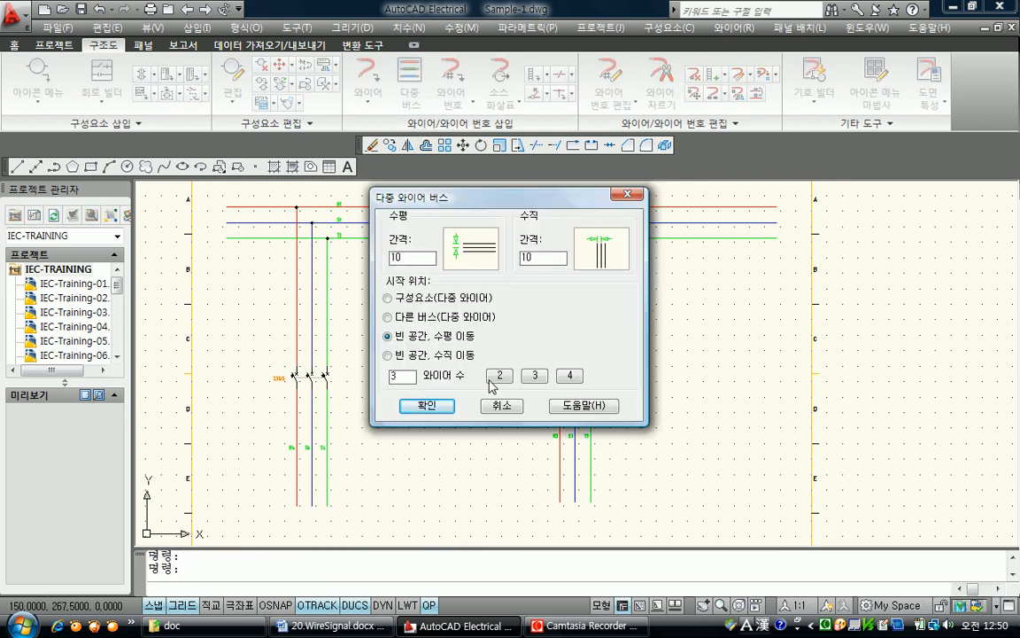
pyautogui.click(429, 337)
pyautogui.click(434, 405)
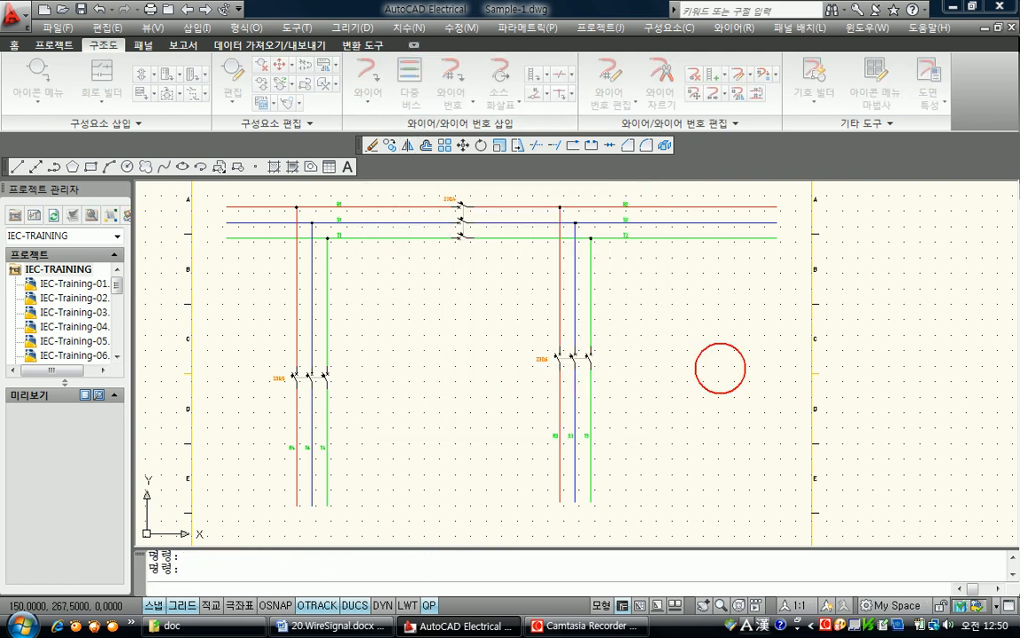
pyautogui.click(669, 307)
pyautogui.click(789, 307)
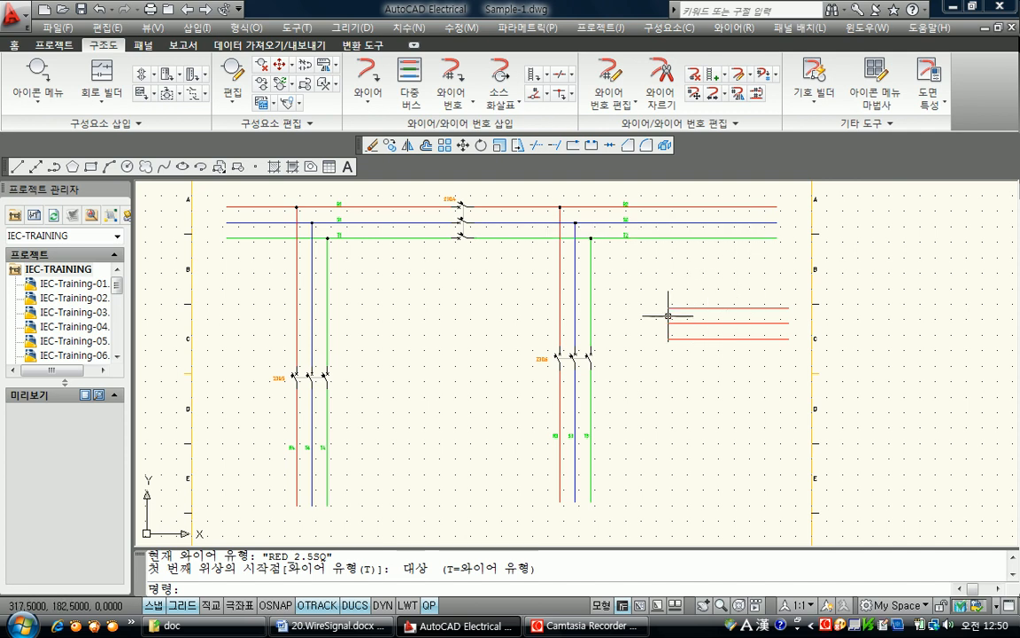
# Insert sequential wire numbers starting at 1 on the three new bus wires only, by picking them individually
pyautogui.click(451, 74)
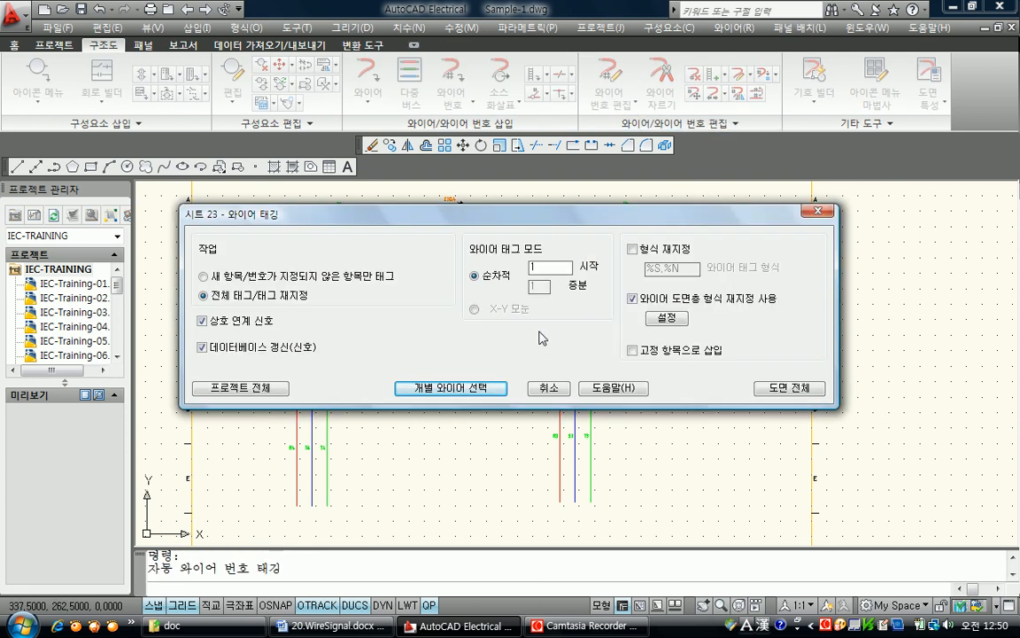
pyautogui.click(477, 389)
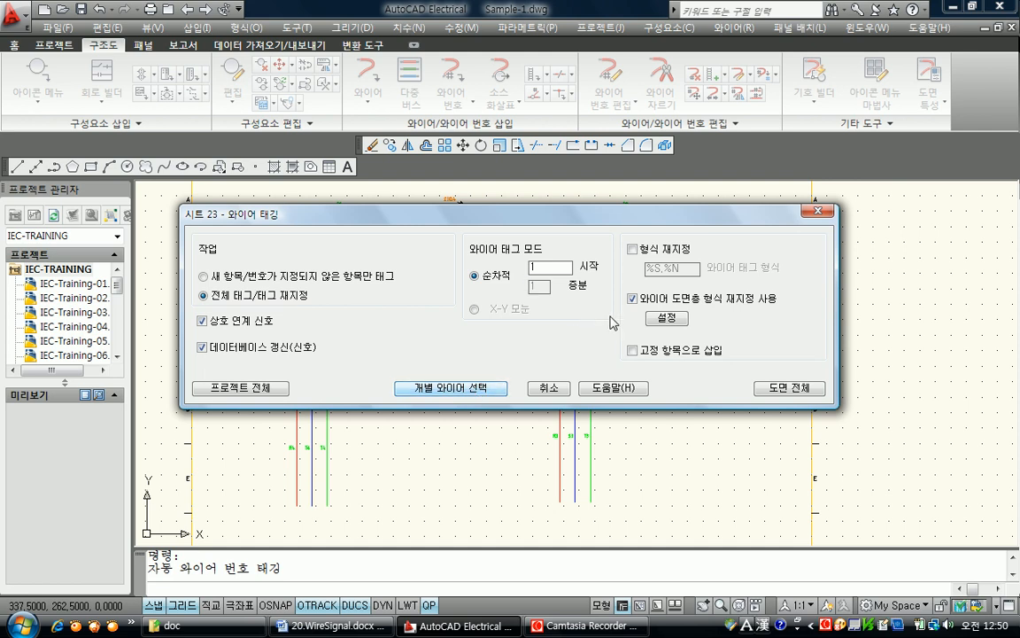
pyautogui.click(452, 389)
pyautogui.moveTo(760, 358); pyautogui.dragTo(696, 293)
pyautogui.rightClick(653, 354)
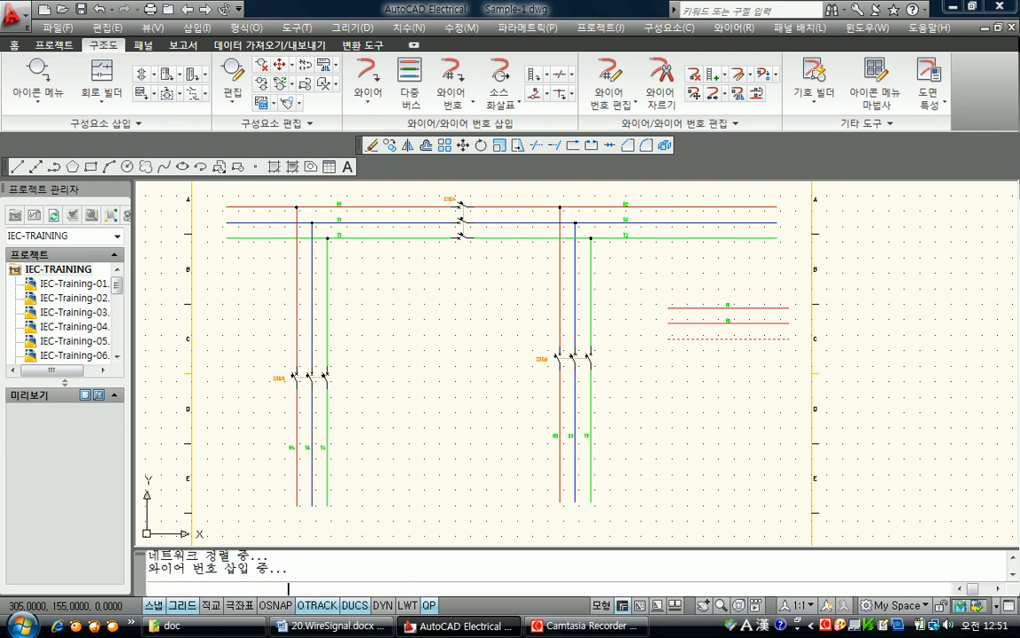
# Examine the wire numbers on the new bus and compare them with those on the main three-phase lines
pyautogui.scroll(3, 685, 298)
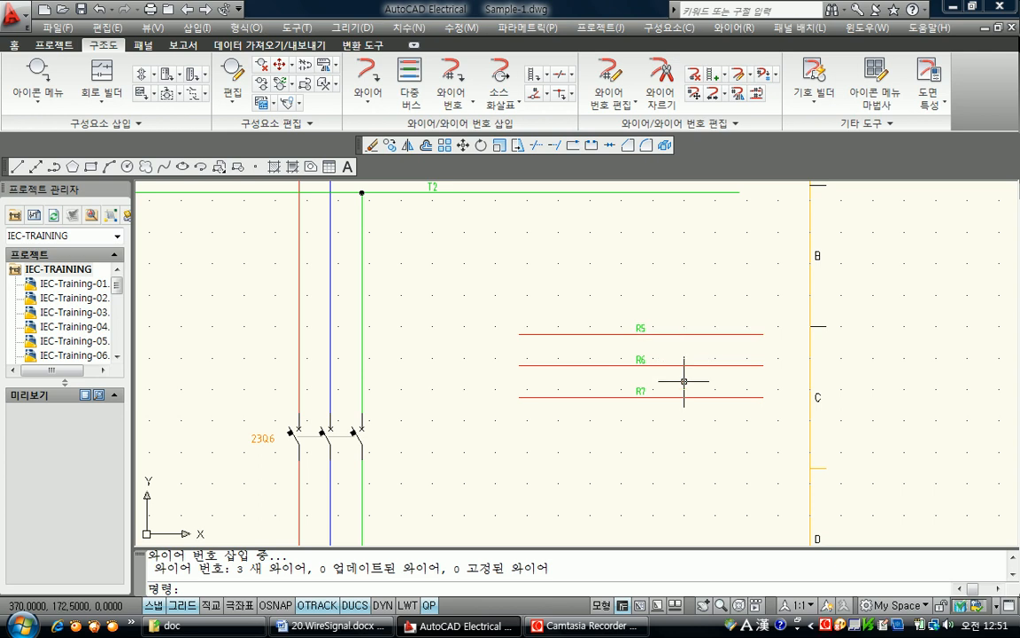
pyautogui.scroll(-3, 684, 381)
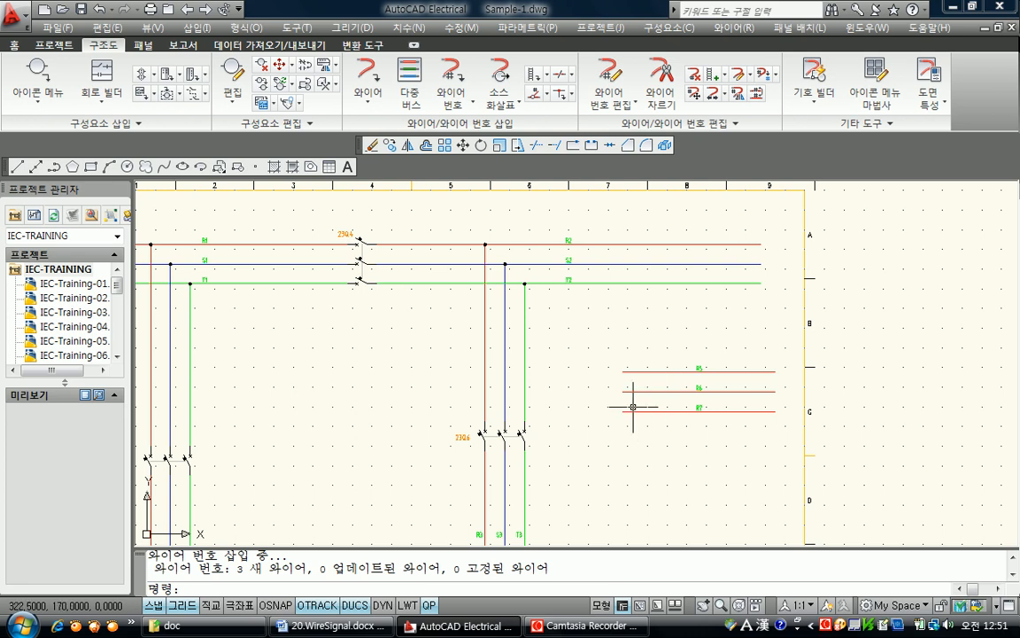
pyautogui.scroll(3, 708, 390)
pyautogui.scroll(-4, 714, 389)
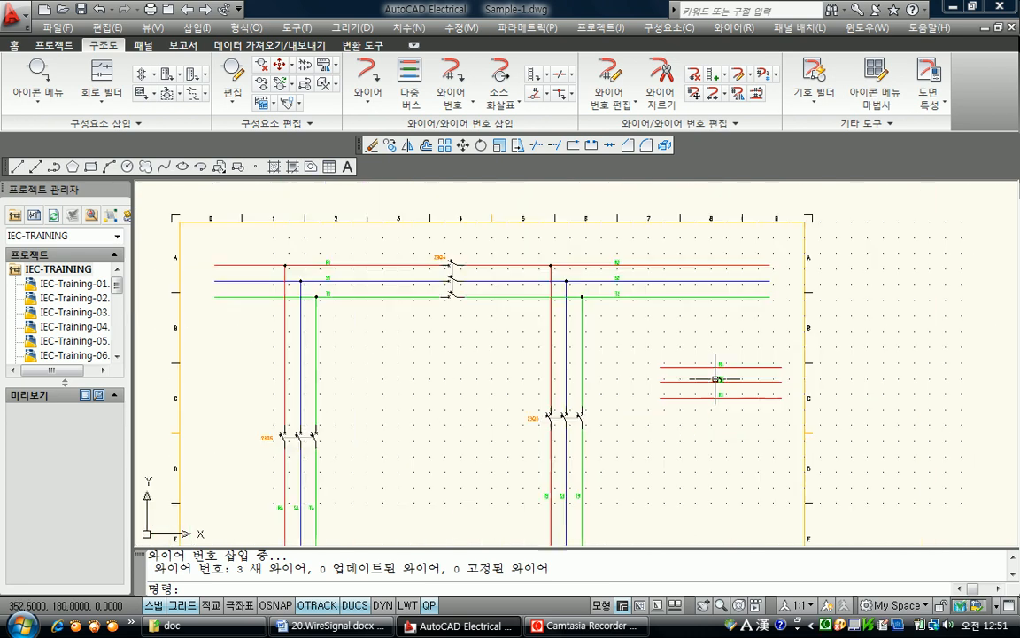
pyautogui.moveTo(714, 393); pyautogui.dragTo(711, 389, button='middle')
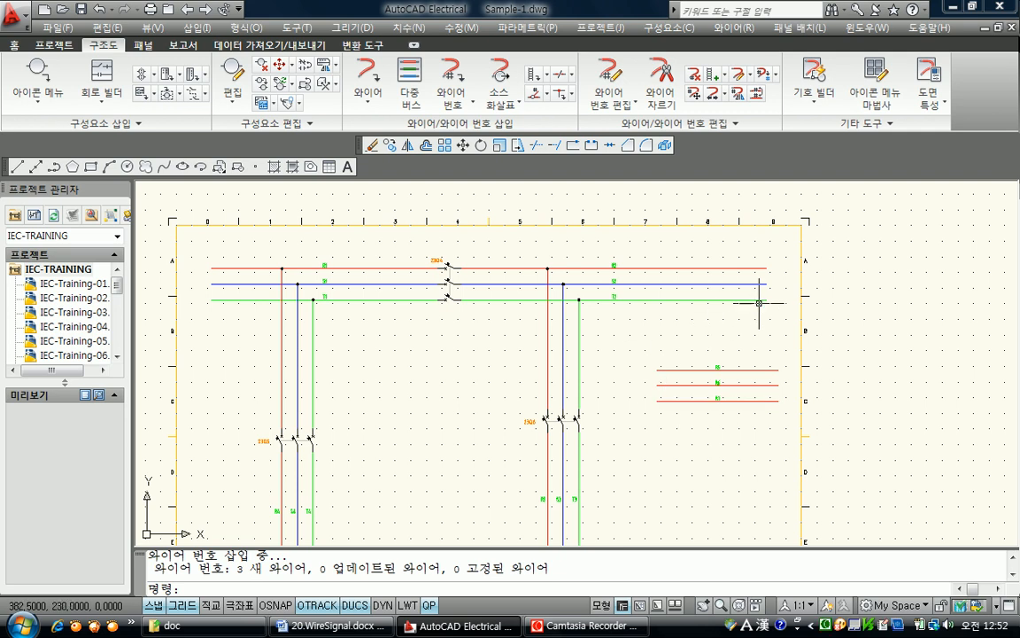
pyautogui.scroll(1, 760, 294)
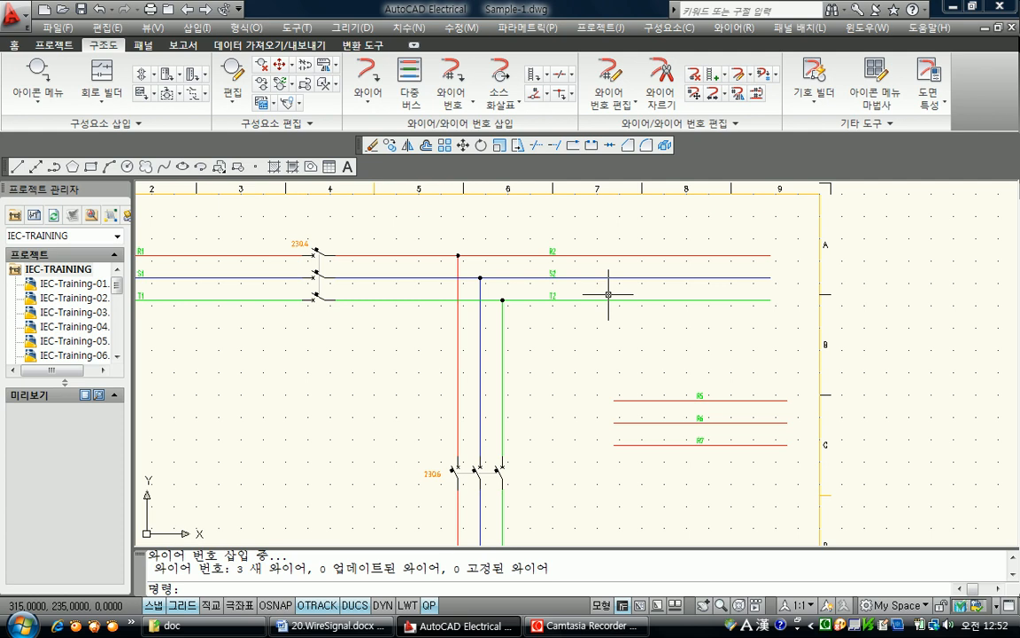
pyautogui.scroll(1, 654, 376)
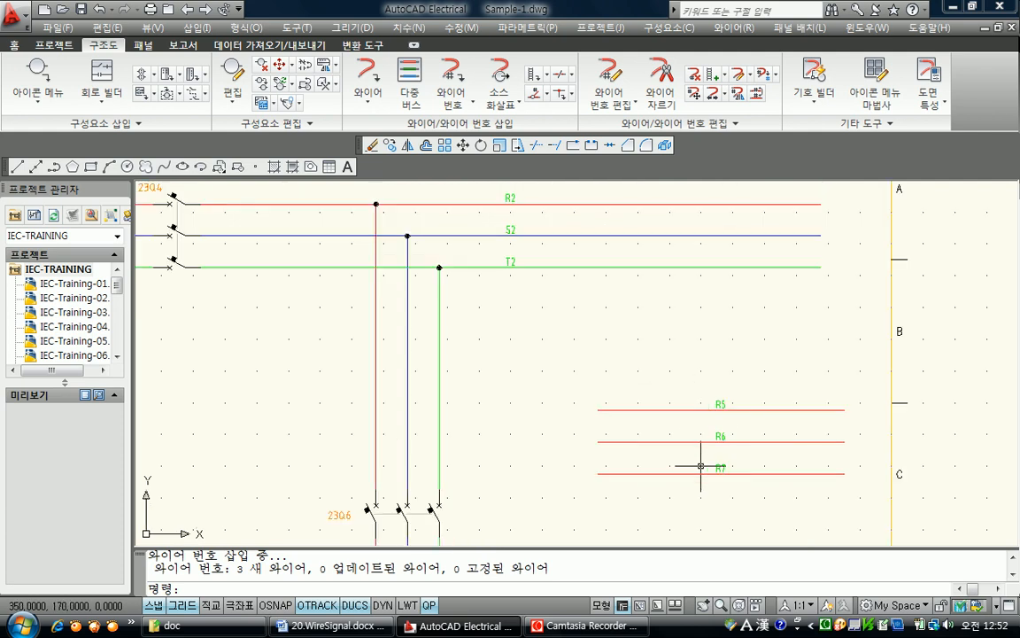
pyautogui.moveTo(657, 429); pyautogui.dragTo(584, 441, button='middle')
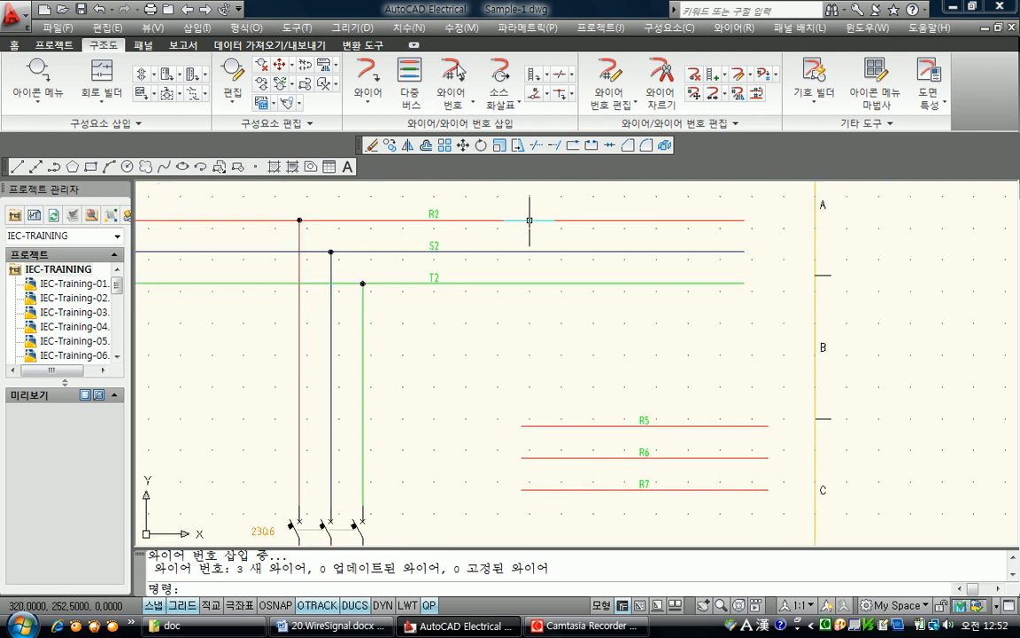
# Start a source signal arrow at the right end of wire R2 with code S-1 and description 24VDC POWER LINE
pyautogui.click(500, 72)
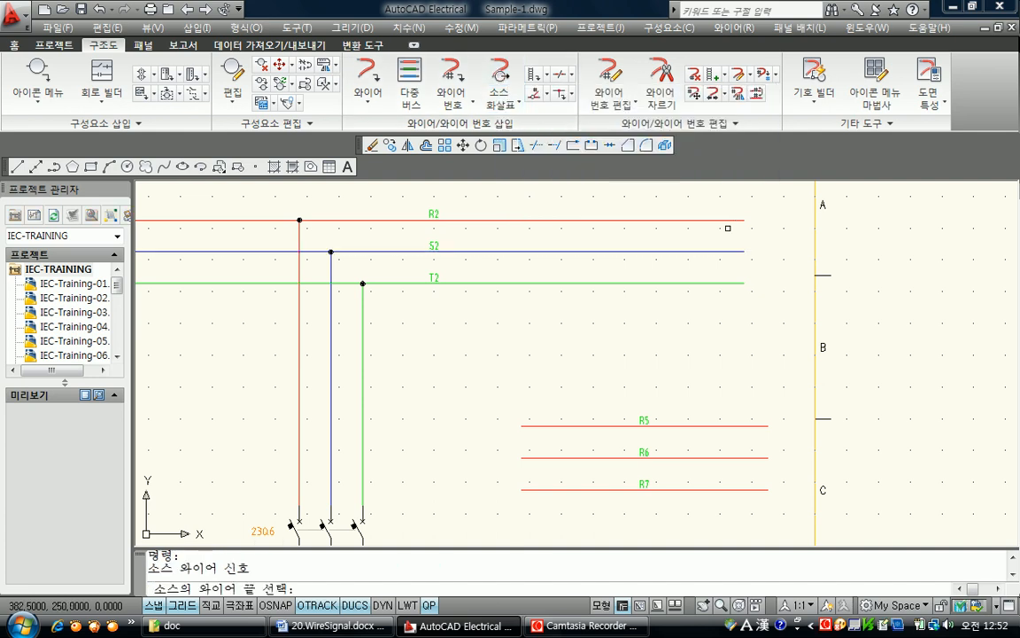
pyautogui.click(671, 220)
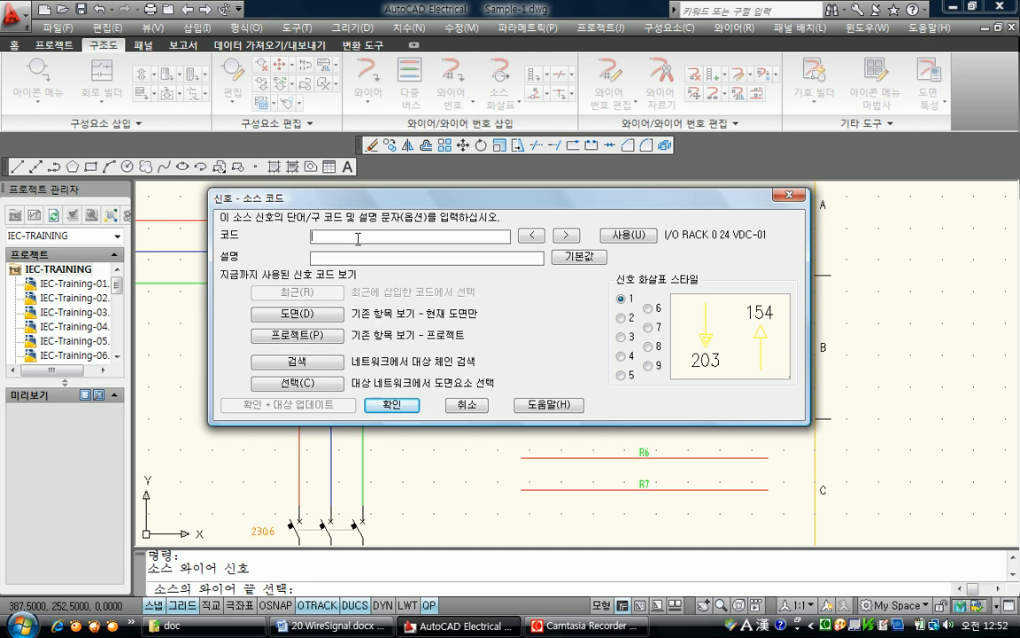
pyautogui.write('S-1')
pyautogui.click(320, 259)
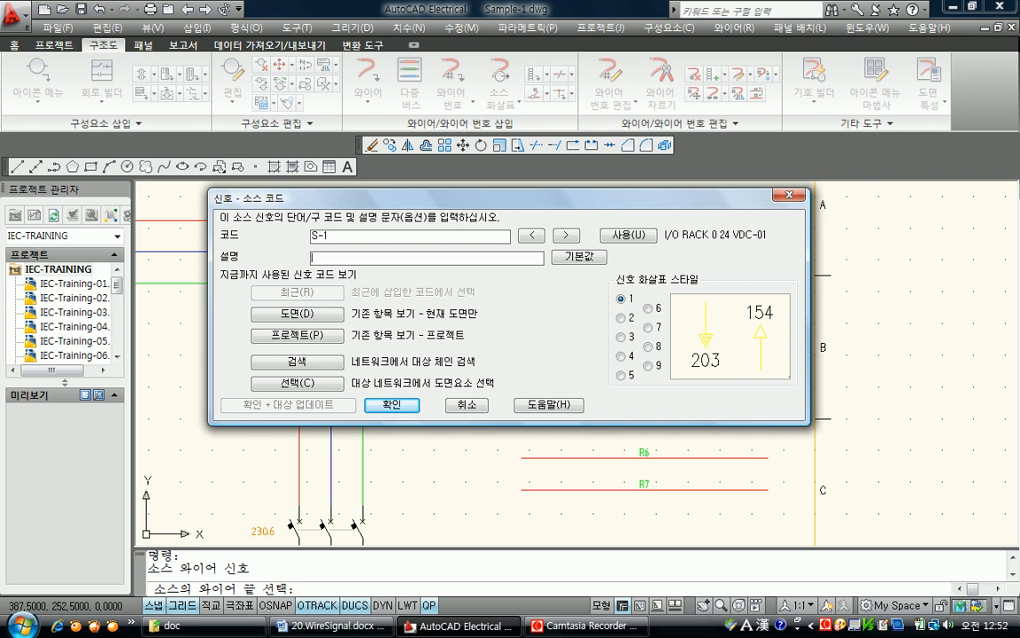
pyautogui.write('24VDC POWER')
pyautogui.press('super')
pyautogui.write('L')
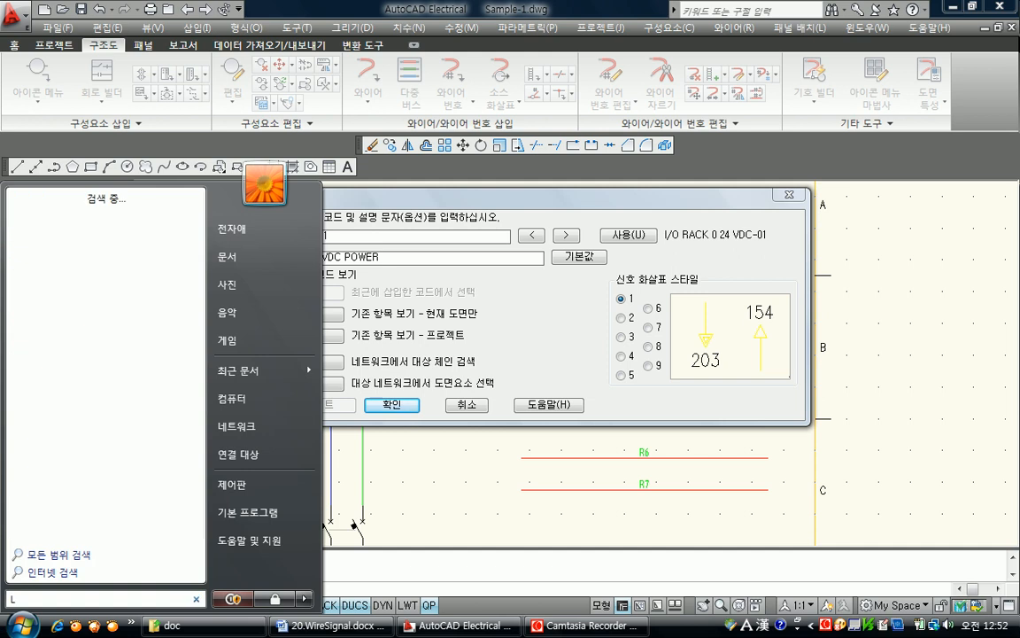
pyautogui.moveTo(362, 198); pyautogui.dragTo(366, 205)
pyautogui.click(395, 263)
pyautogui.write('LIN')
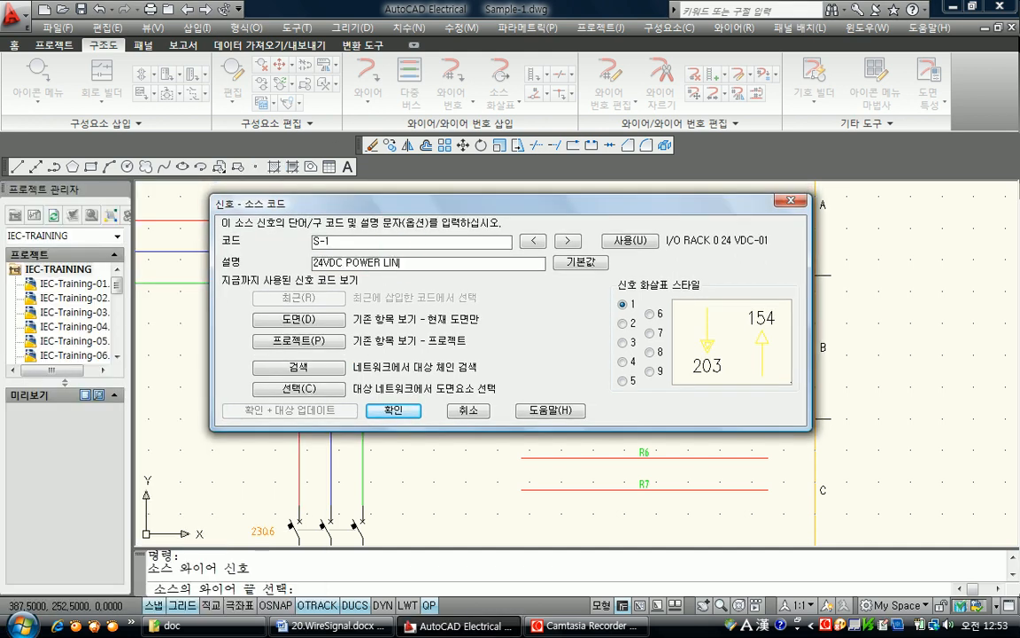
pyautogui.write('E')
# Preview signal arrow styles 2, 3, 4, 5, 8 and 9 for the source arrow and return to style 1
pyautogui.click(622, 323)
pyautogui.click(623, 342)
pyautogui.click(622, 362)
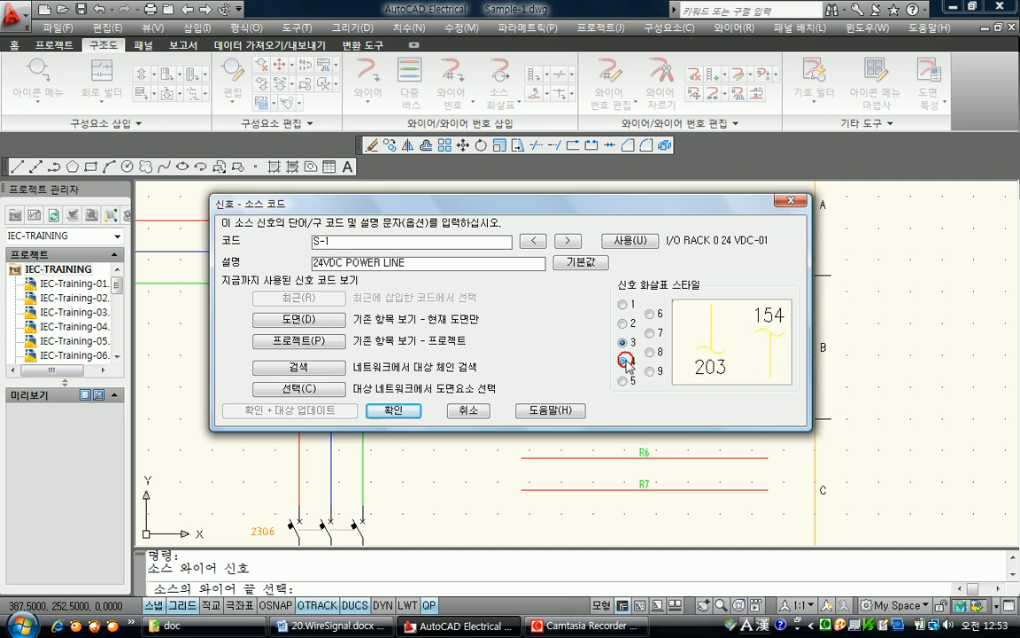
pyautogui.click(623, 381)
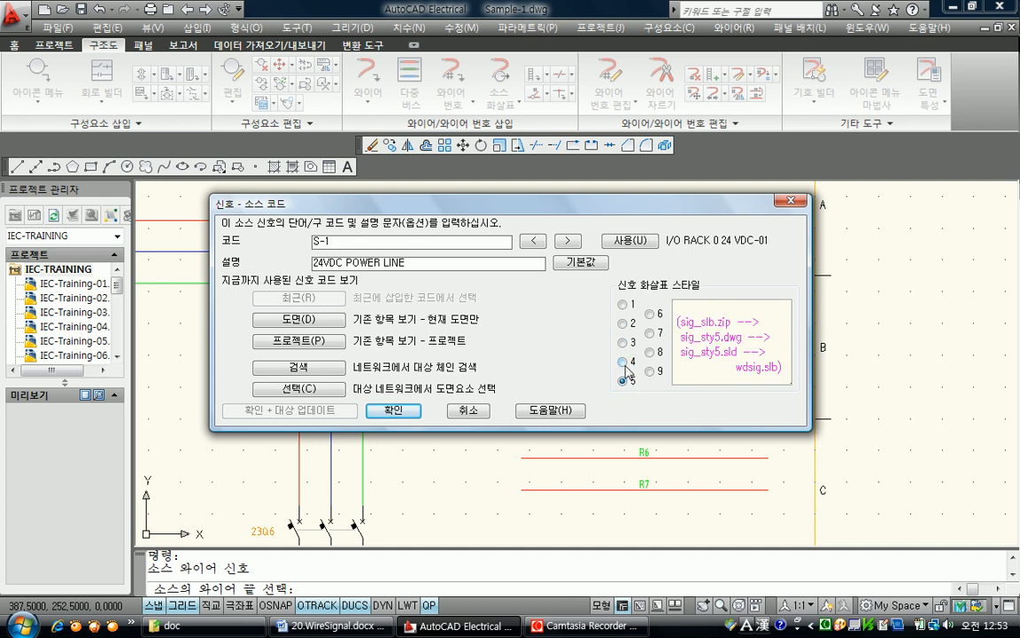
pyautogui.click(624, 362)
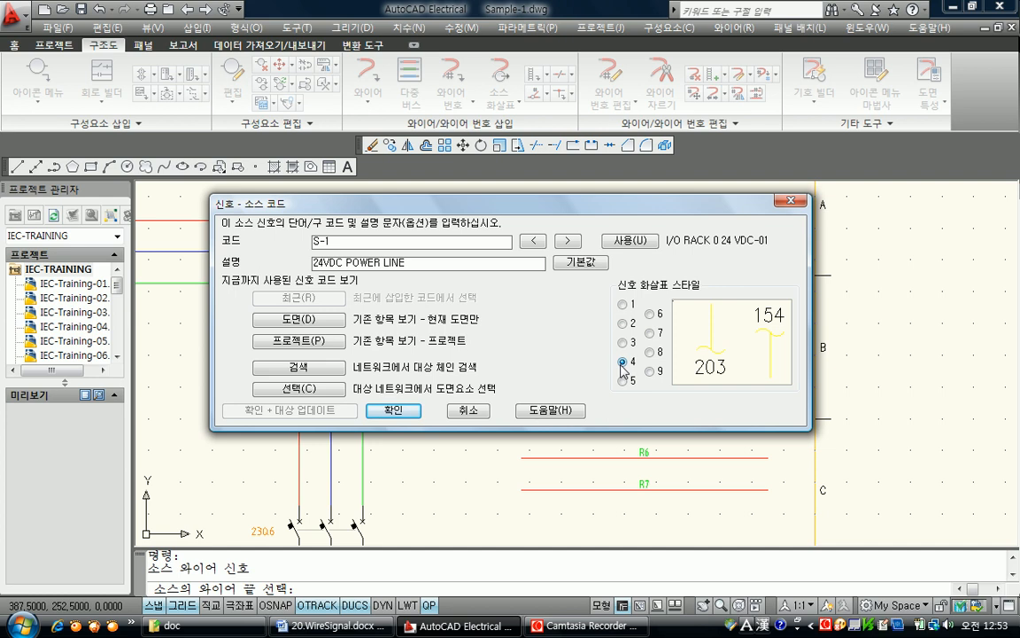
pyautogui.click(650, 372)
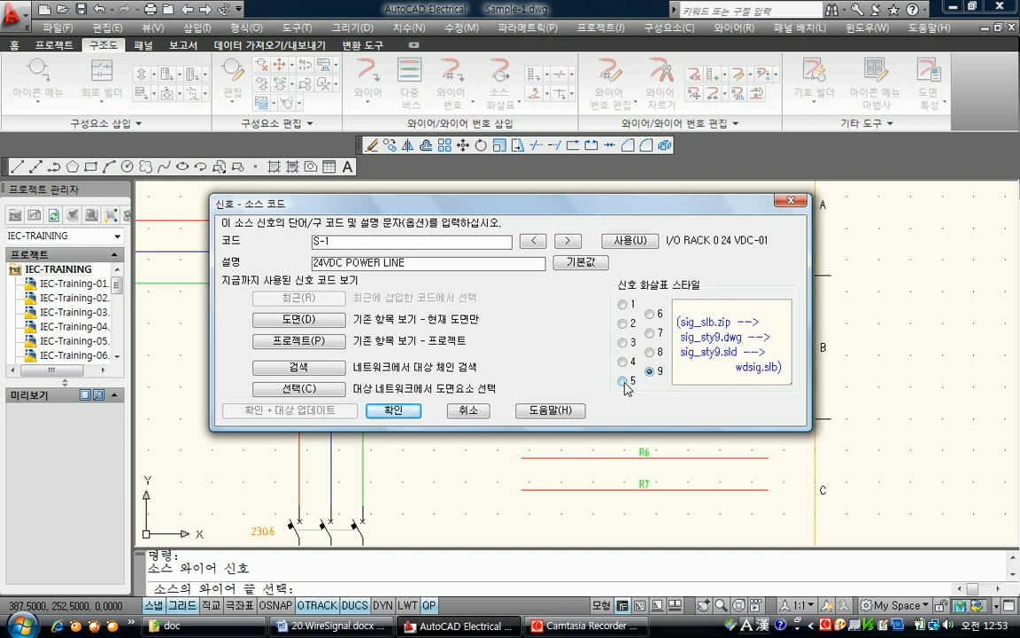
pyautogui.click(624, 381)
pyautogui.click(651, 352)
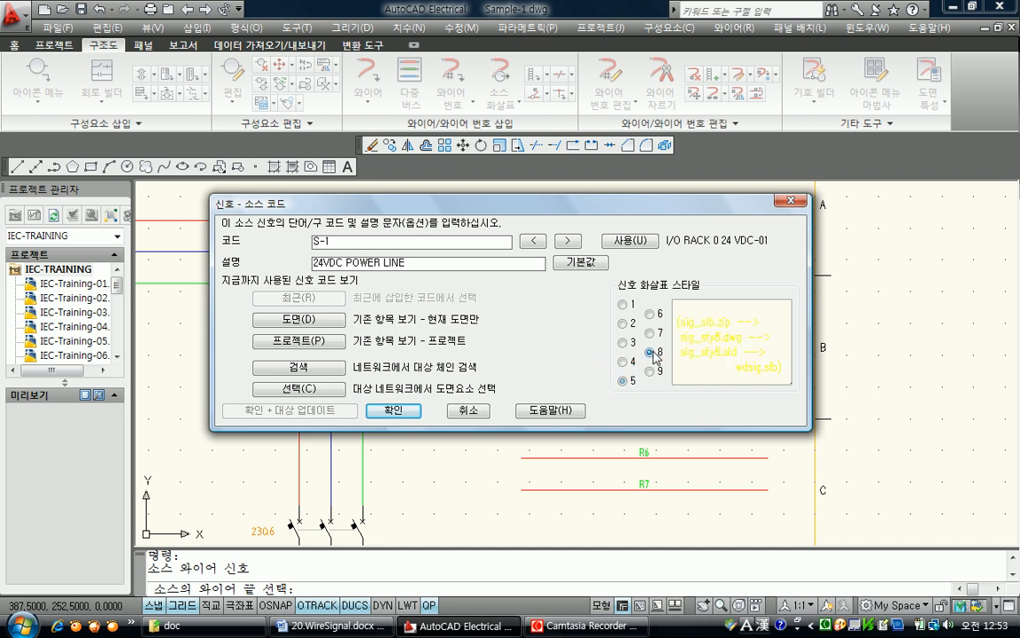
pyautogui.click(624, 304)
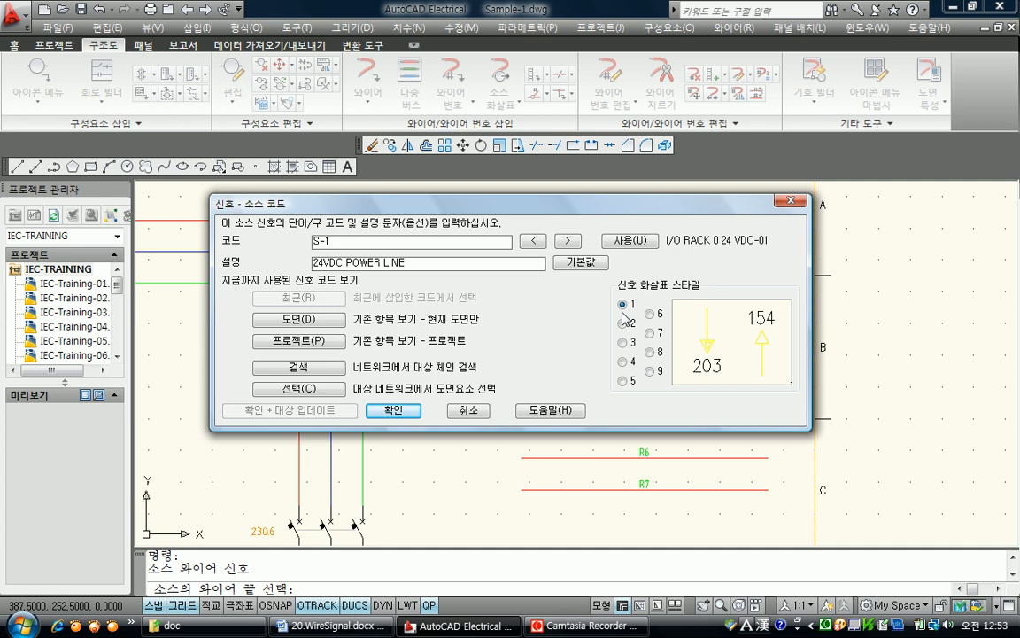
# Insert the source arrow on wire R2 and place its matching destination arrow at the left end of wire R5
pyautogui.click(394, 411)
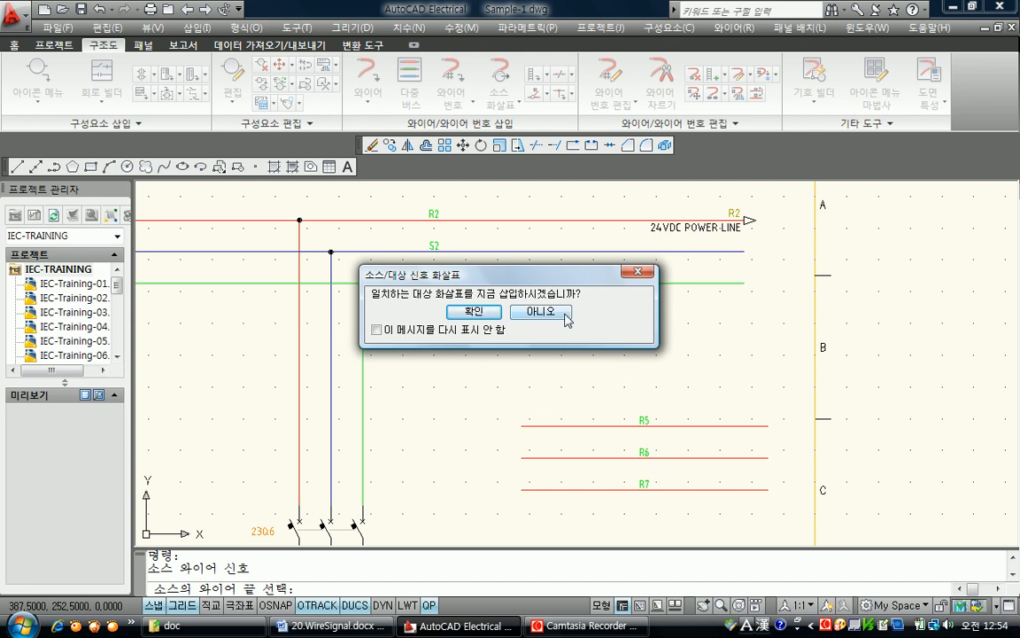
pyautogui.click(475, 313)
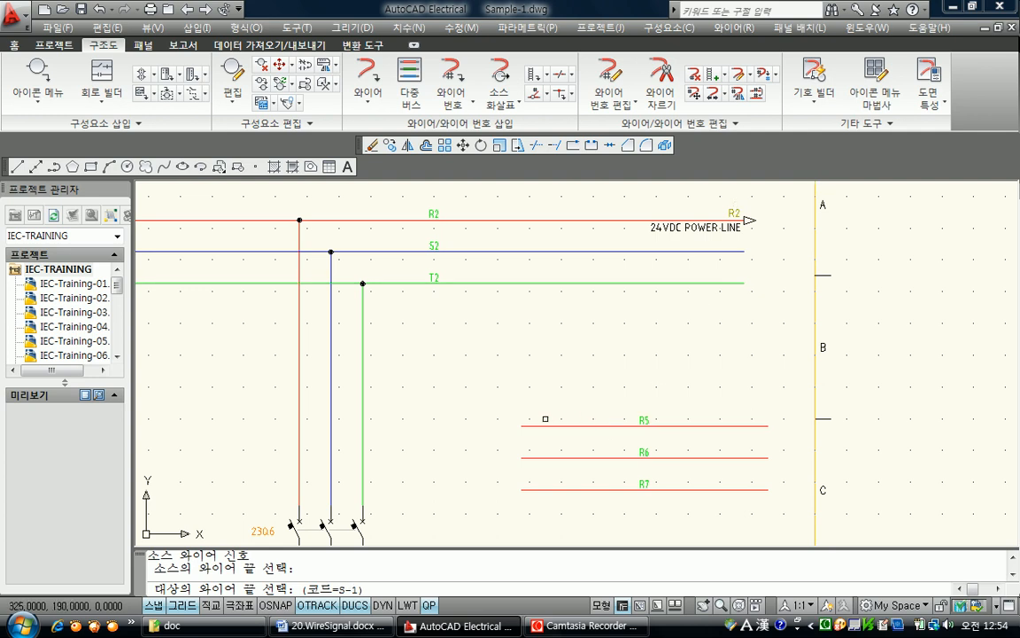
pyautogui.click(523, 426)
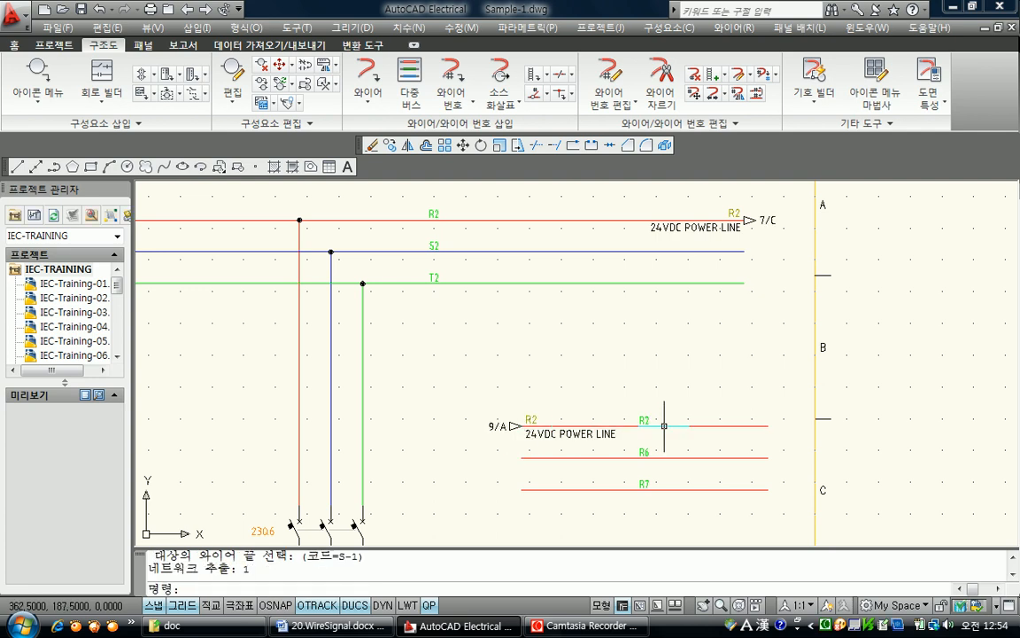
# Examine the cross-references, descriptions and wire numbers at the source and destination arrows against the drawing's zone grid
pyautogui.scroll(2, 690, 412)
pyautogui.moveTo(606, 390); pyautogui.dragTo(583, 438, button='middle')
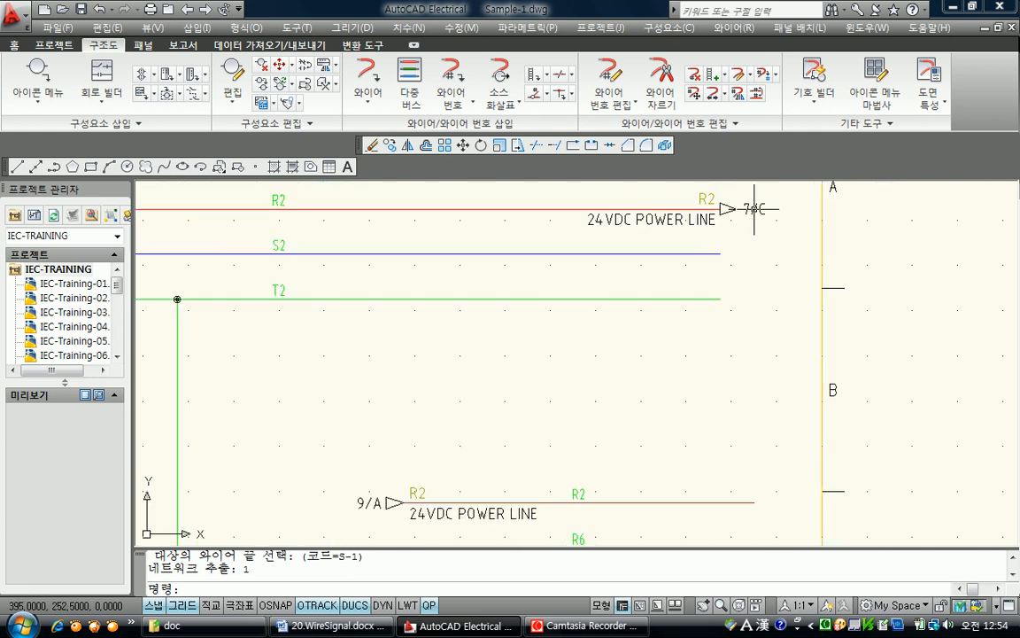
pyautogui.moveTo(709, 231); pyautogui.dragTo(678, 297, button='middle')
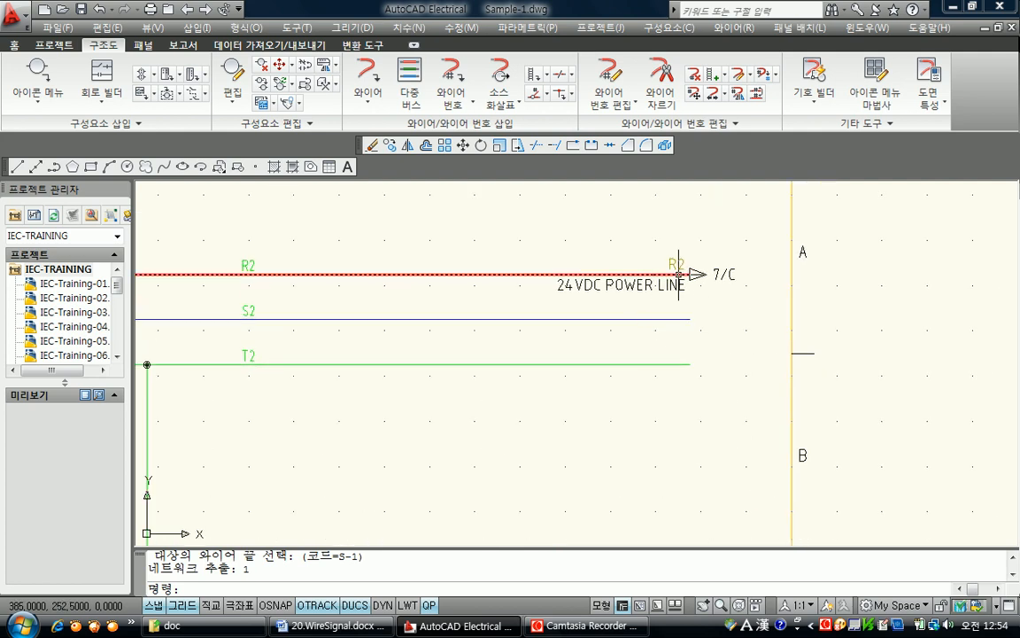
pyautogui.moveTo(656, 348); pyautogui.dragTo(687, 312, button='middle')
pyautogui.moveTo(724, 220); pyautogui.dragTo(641, 363, button='middle')
pyautogui.scroll(-2, 563, 460)
pyautogui.moveTo(566, 464); pyautogui.dragTo(699, 329, button='middle')
pyautogui.moveTo(641, 389); pyautogui.dragTo(633, 421, button='middle')
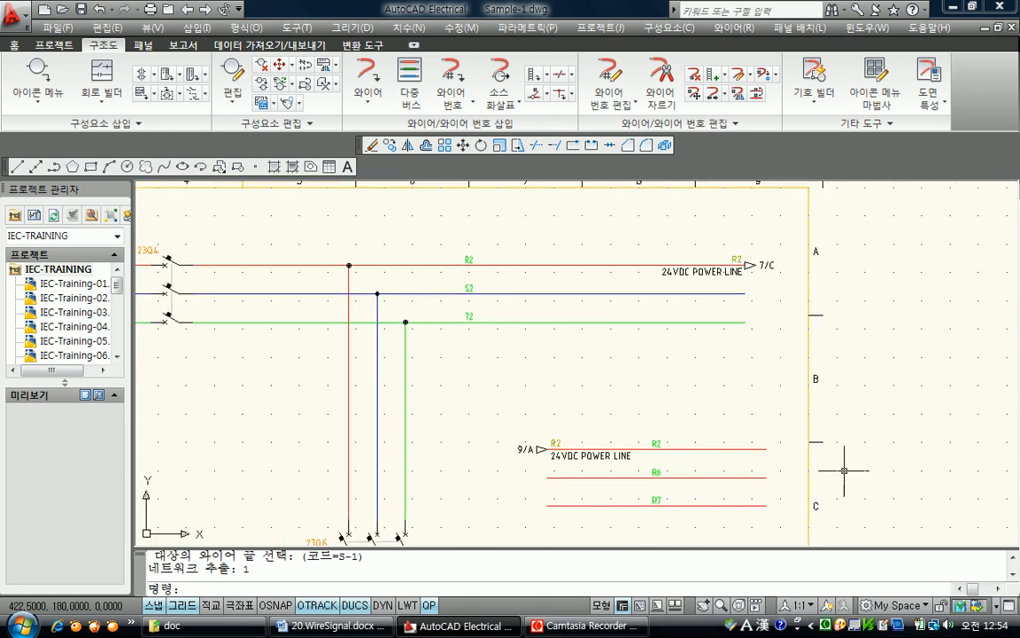
pyautogui.moveTo(628, 351)
pyautogui.mouseDown(button='middle')
pyautogui.moveTo(616, 442)
pyautogui.moveTo(607, 401)
pyautogui.mouseUp(button='middle')
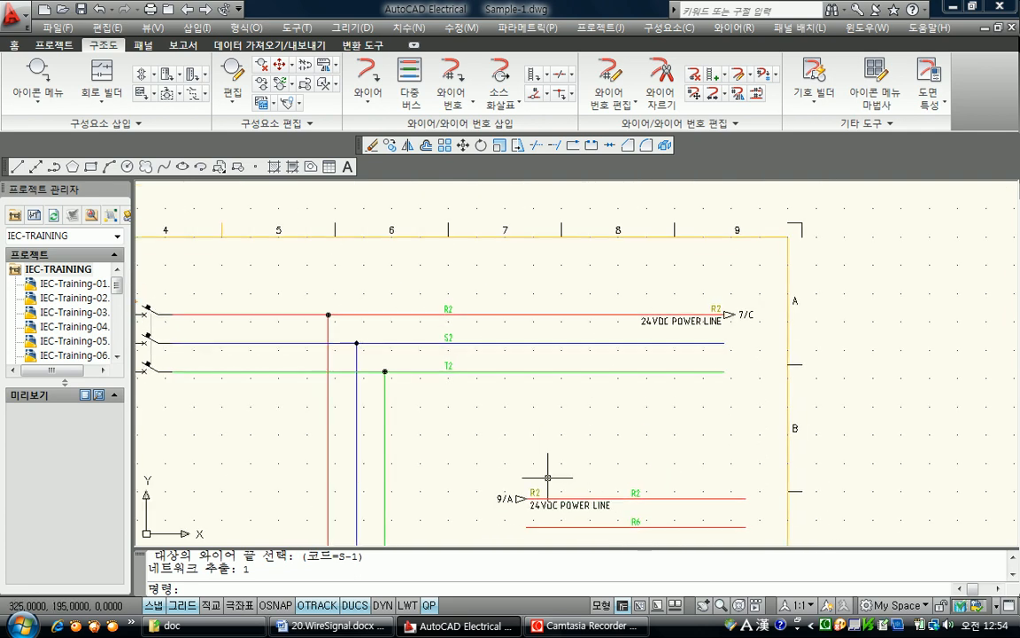
pyautogui.moveTo(528, 433); pyautogui.dragTo(572, 364, button='middle')
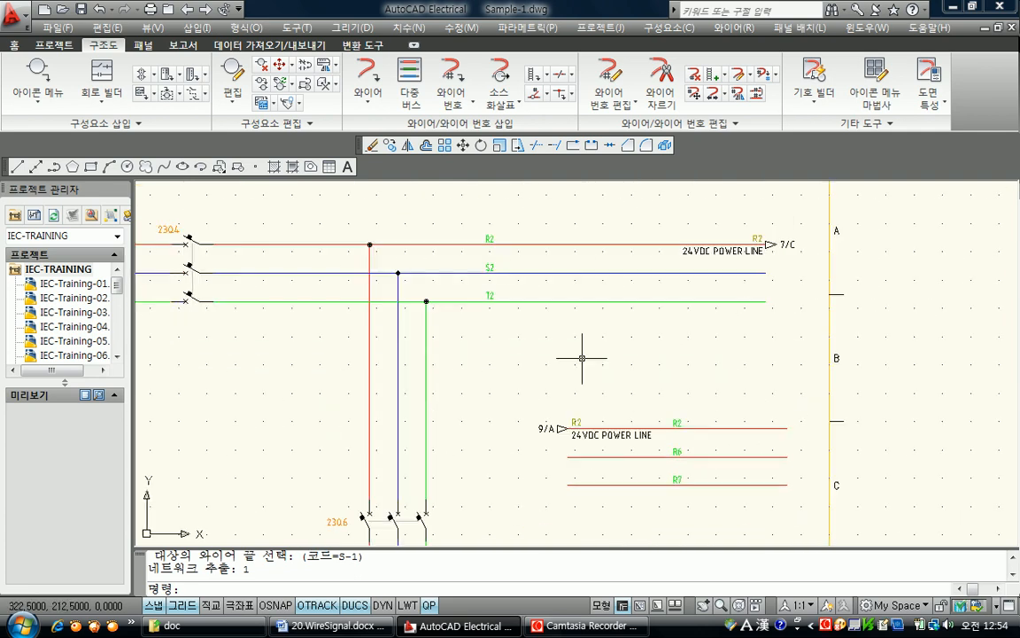
pyautogui.scroll(2, 582, 364)
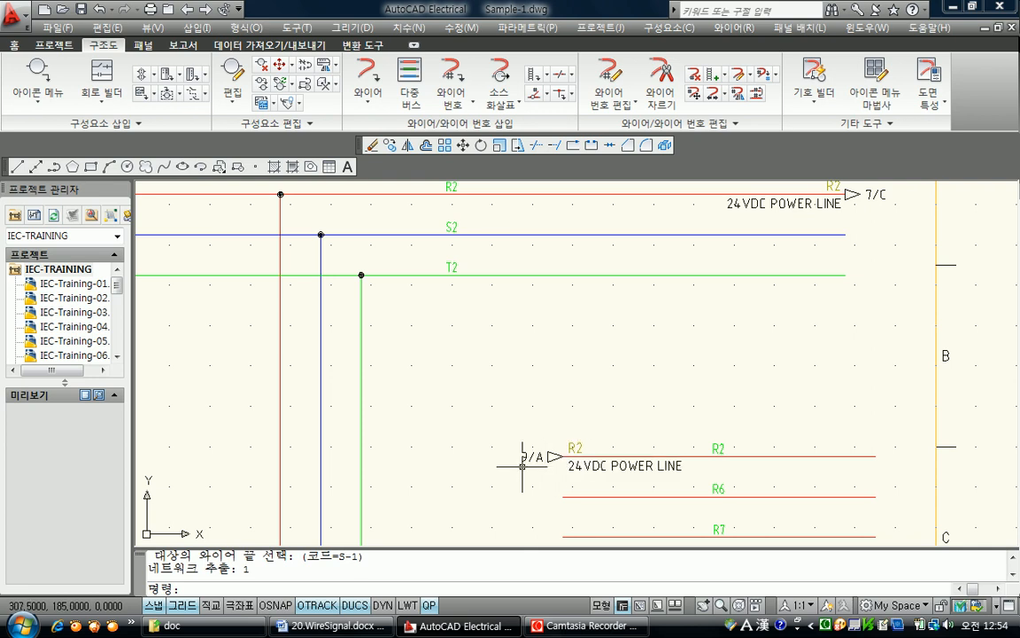
pyautogui.moveTo(868, 264); pyautogui.dragTo(793, 391, button='middle')
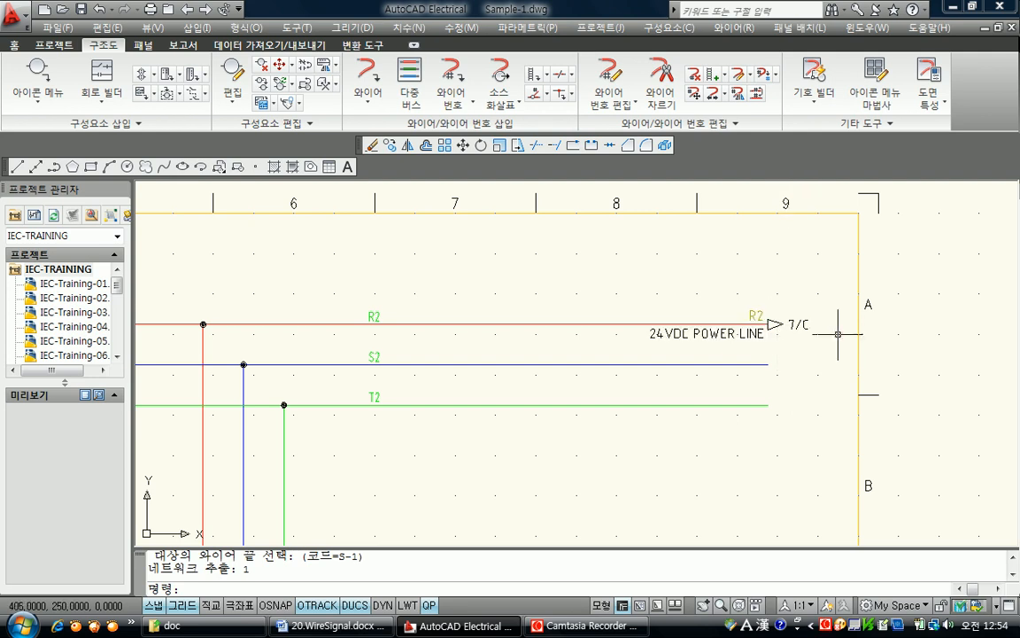
pyautogui.moveTo(666, 467); pyautogui.dragTo(700, 341, button='middle')
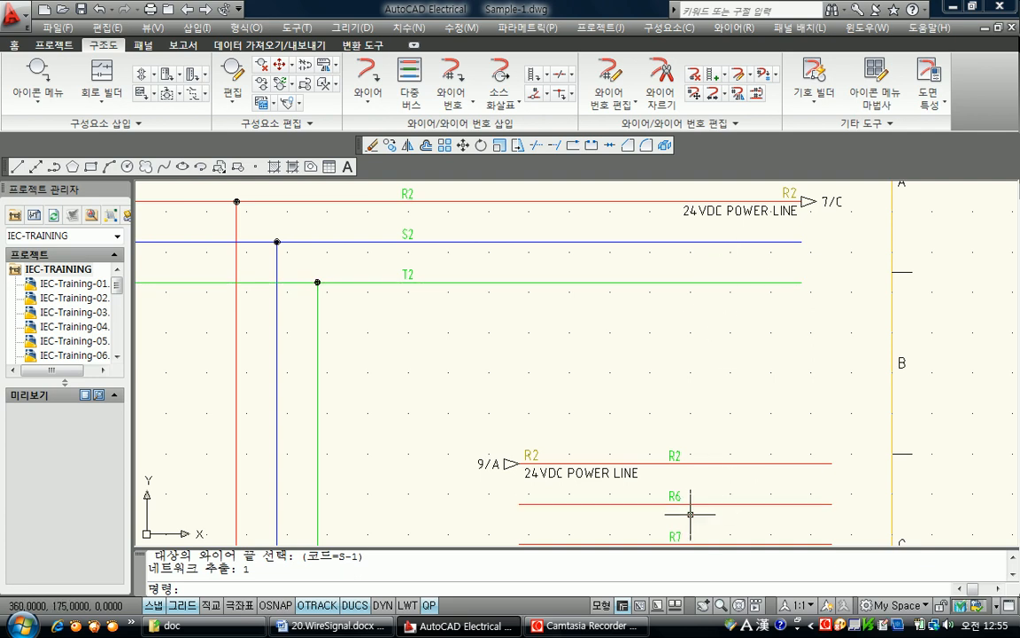
# Insert a source signal arrow with code S-2 at the right end of wire S2, declining the matching destination arrow
pyautogui.click(501, 76)
pyautogui.click(800, 244)
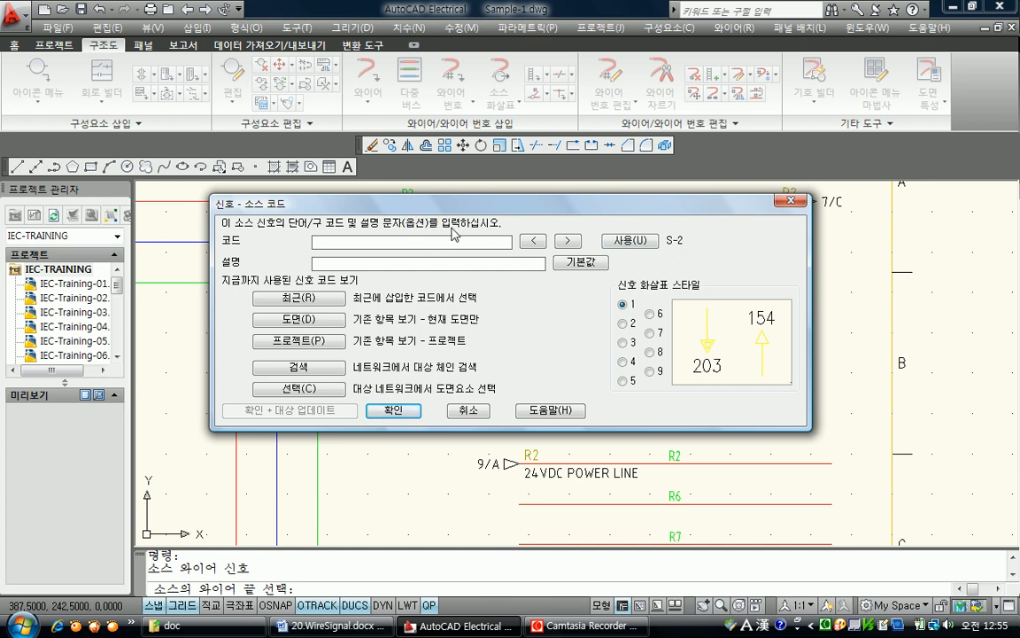
pyautogui.write('s-')
pyautogui.click(394, 410)
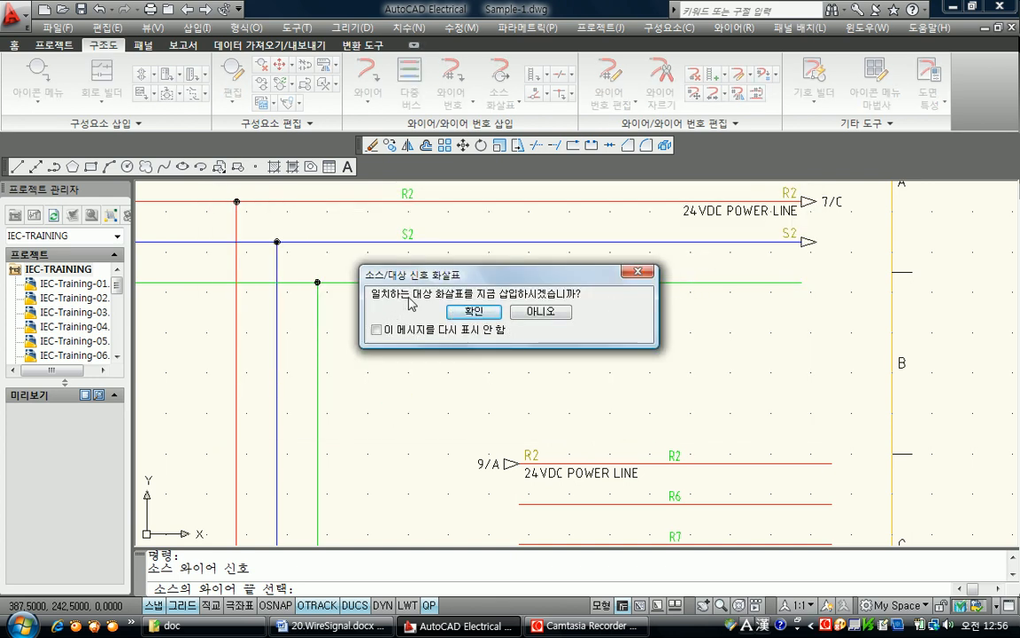
pyautogui.click(542, 312)
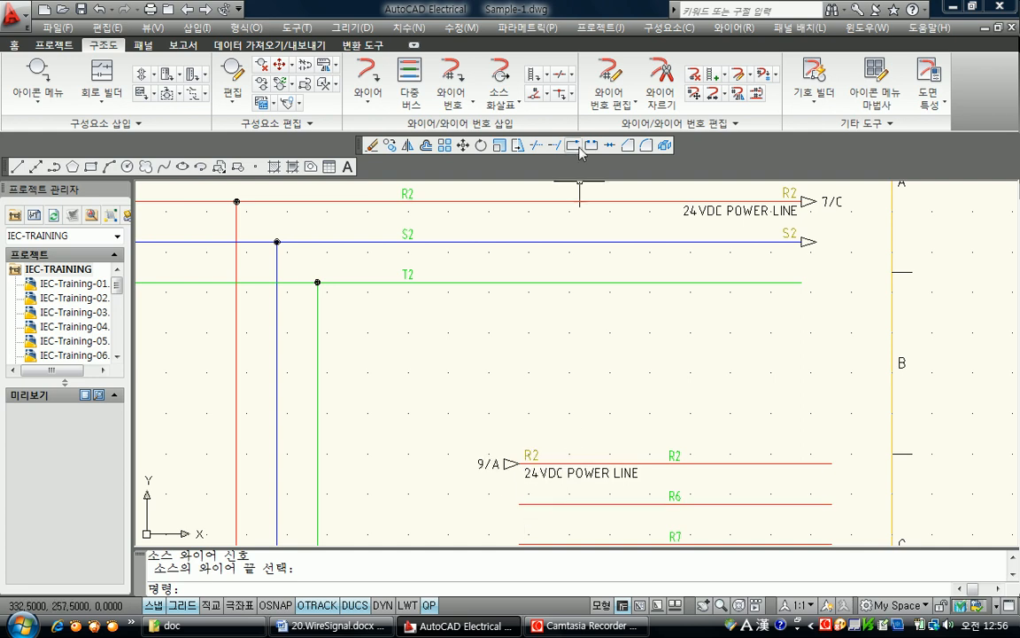
# Insert a destination arrow at the left end of wire R6 using the unpaired recent code S-2, and update its wire layer to match the source
pyautogui.click(519, 108)
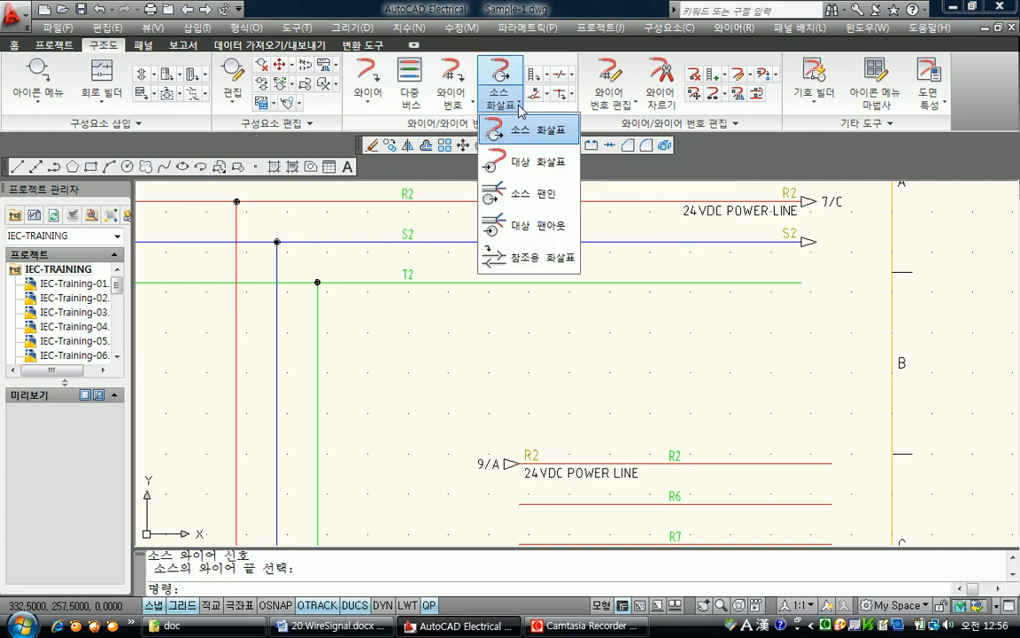
pyautogui.click(519, 172)
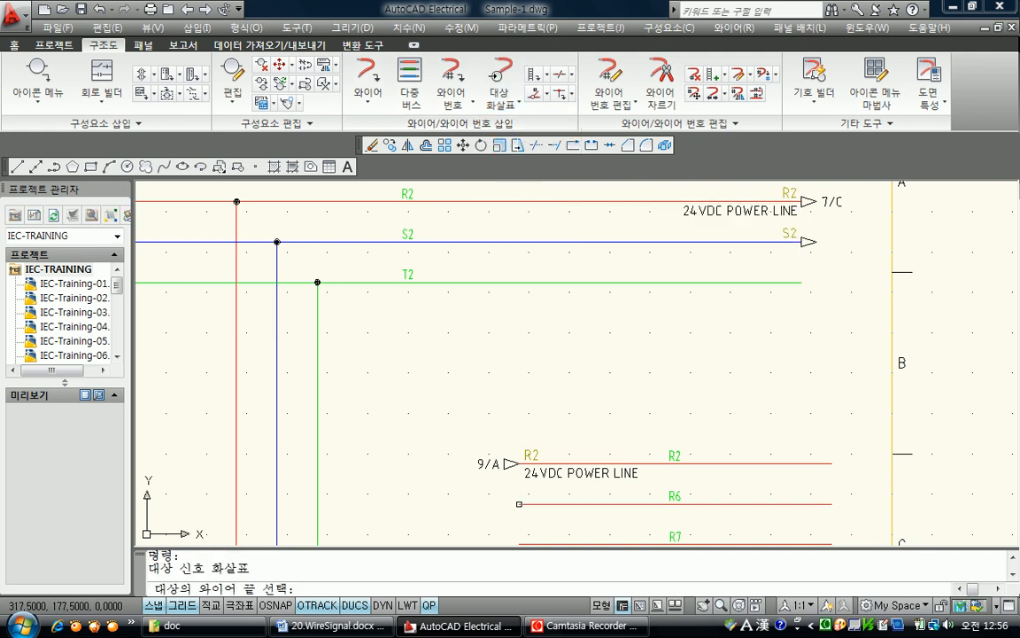
pyautogui.click(519, 504)
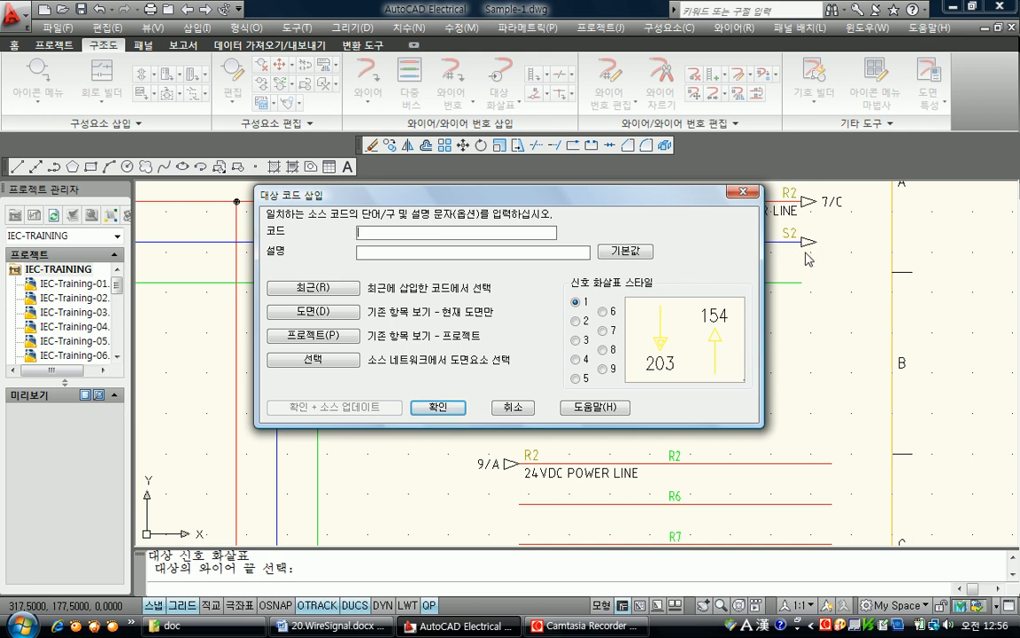
pyautogui.click(335, 290)
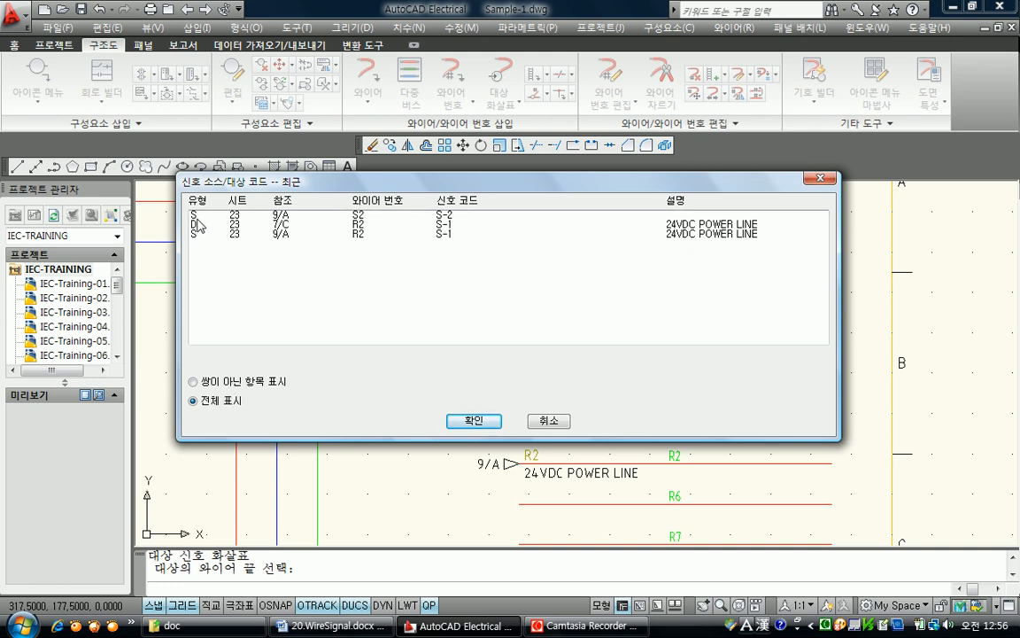
pyautogui.click(194, 381)
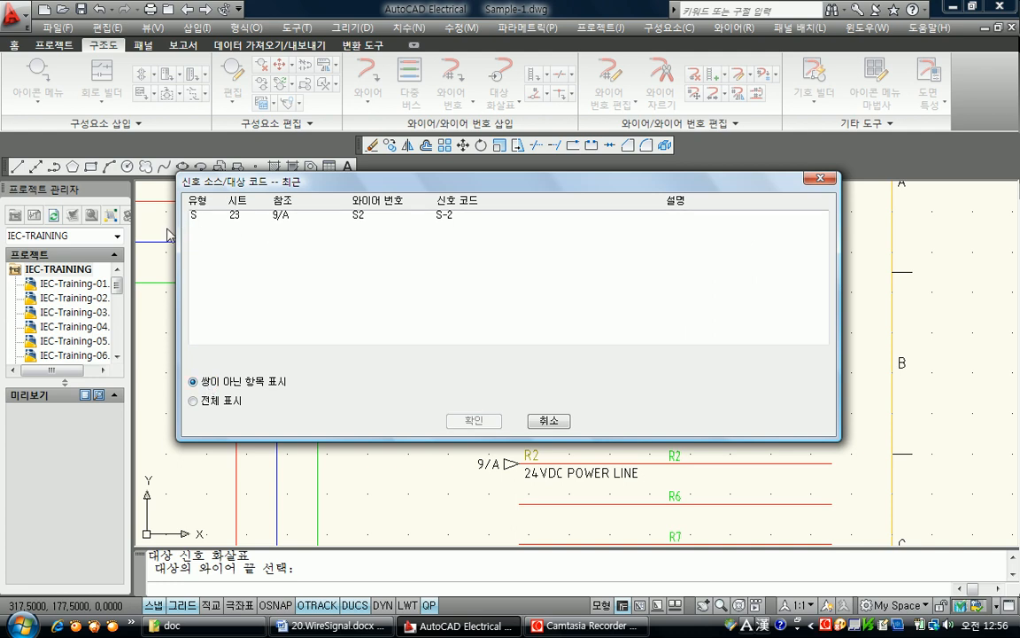
pyautogui.click(240, 217)
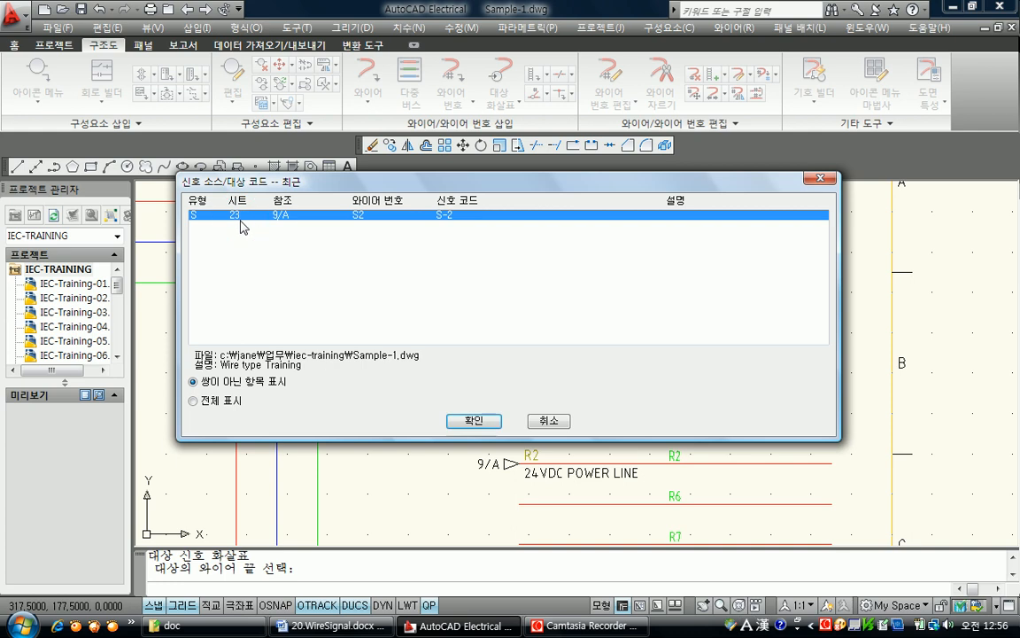
pyautogui.click(467, 421)
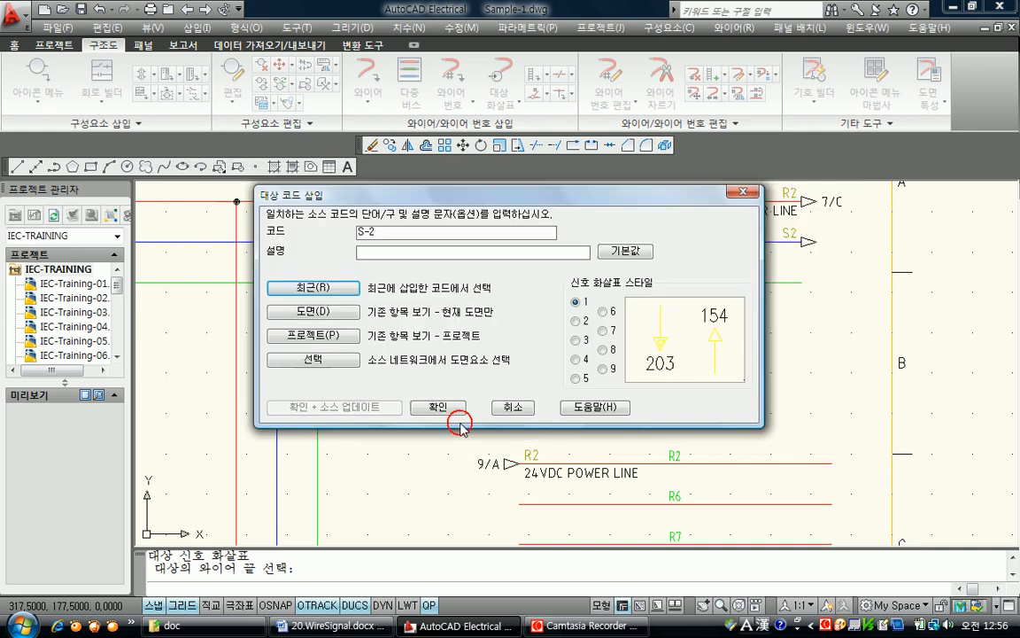
pyautogui.click(442, 409)
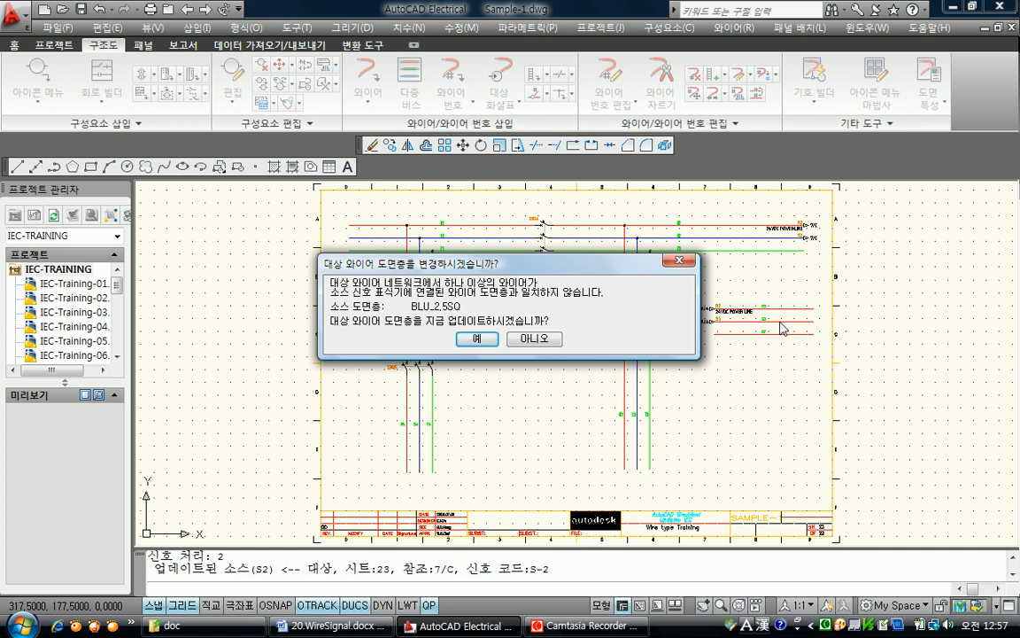
pyautogui.click(484, 337)
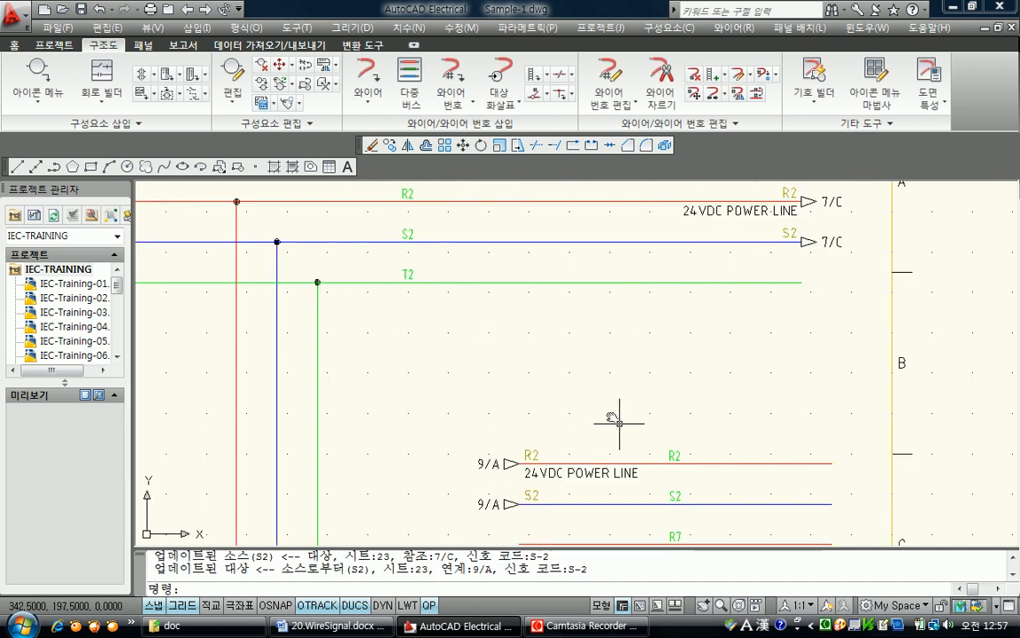
# Move the three short destination wires with their arrows and labels straight down from zone C to zone E
pyautogui.moveTo(613, 421); pyautogui.dragTo(575, 359, button='middle')
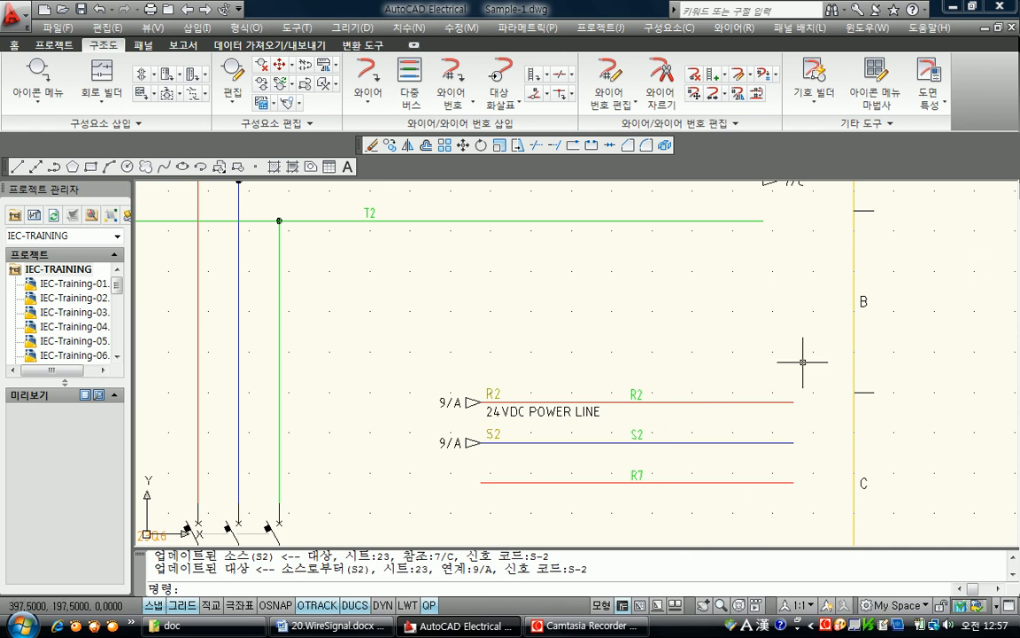
pyautogui.scroll(-3, 701, 358)
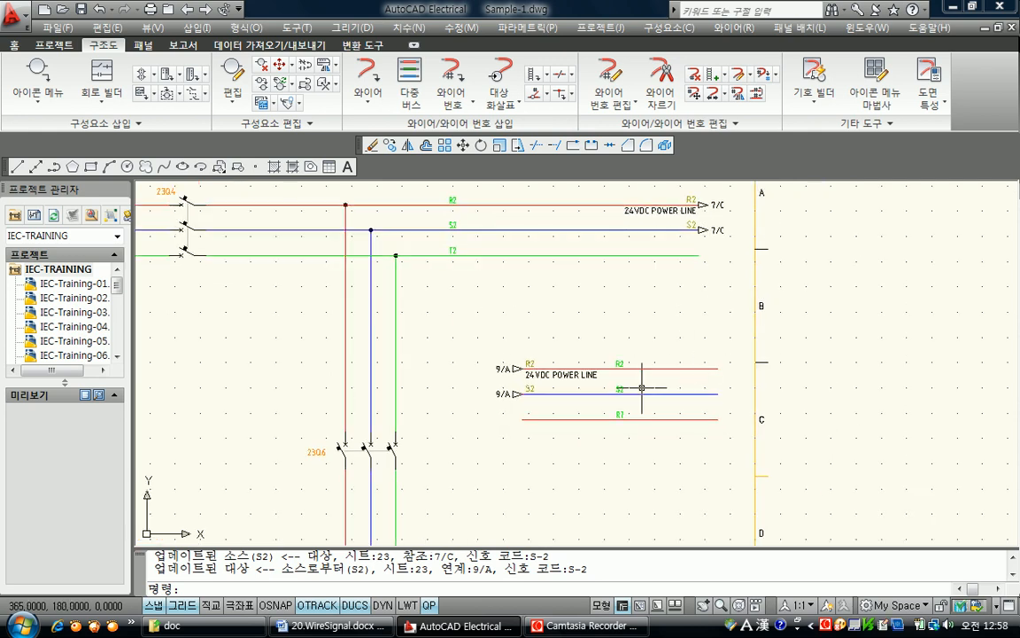
pyautogui.press('Return')
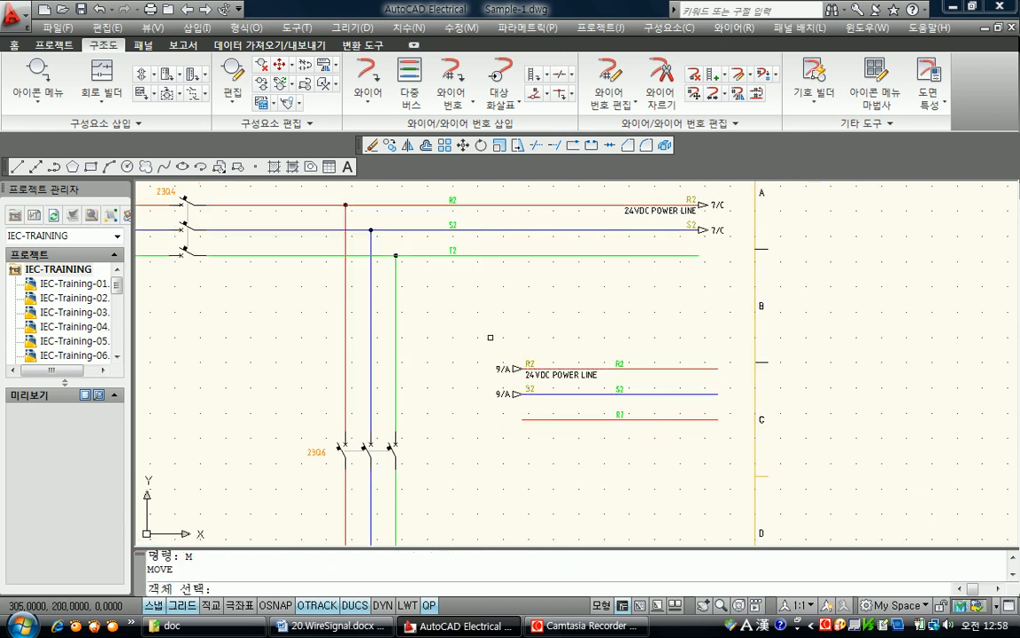
pyautogui.click(467, 334)
pyautogui.click(725, 433)
pyautogui.scroll(-2, 733, 442)
pyautogui.moveTo(733, 442)
pyautogui.mouseDown(button='middle')
pyautogui.moveTo(643, 379)
pyautogui.moveTo(629, 324)
pyautogui.mouseUp(button='middle')
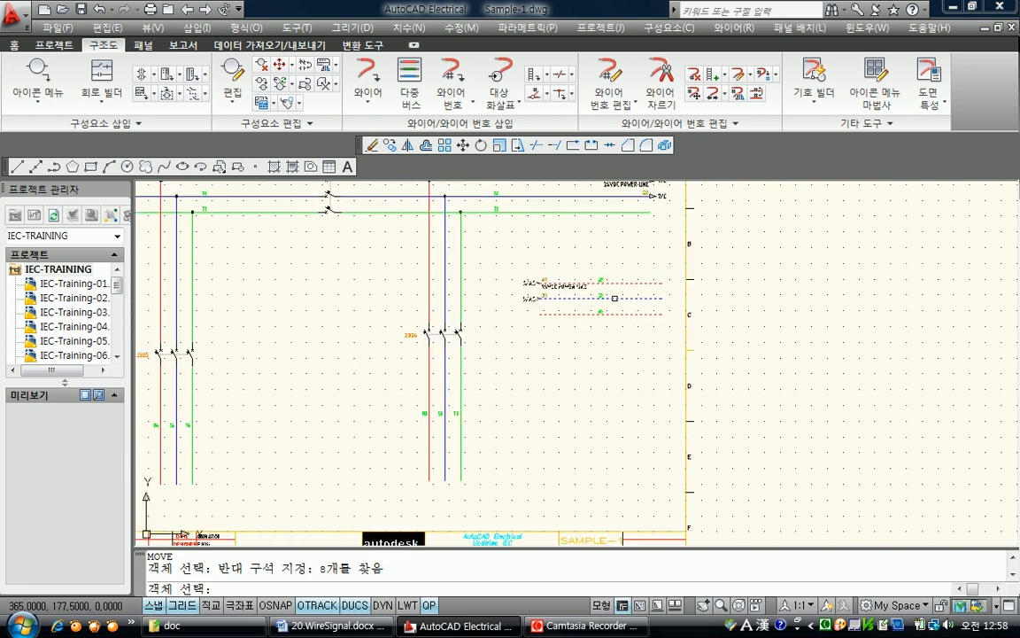
pyautogui.press('Return')
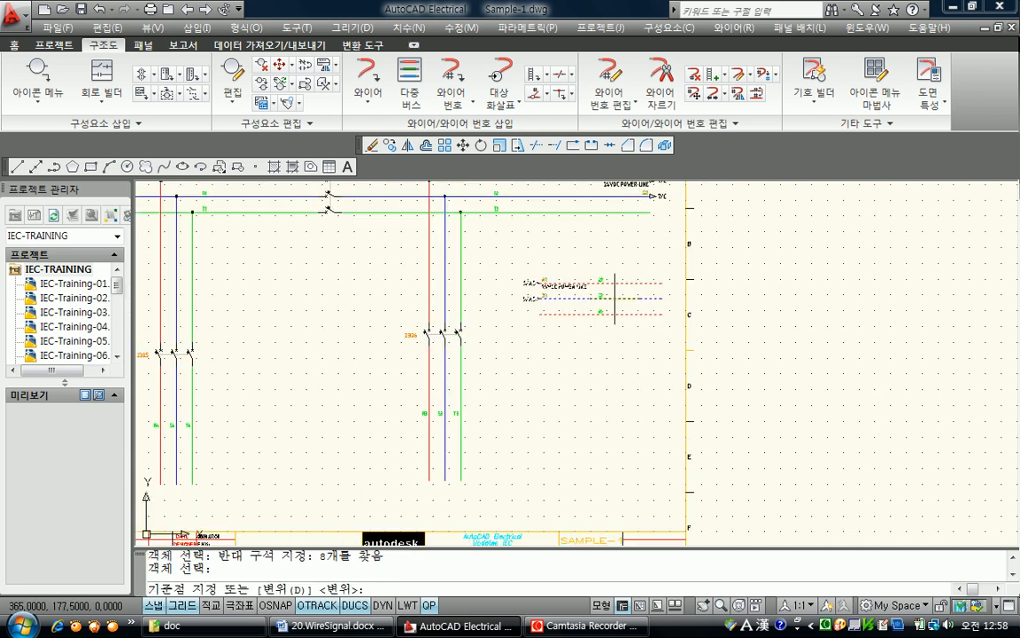
pyautogui.click(615, 297)
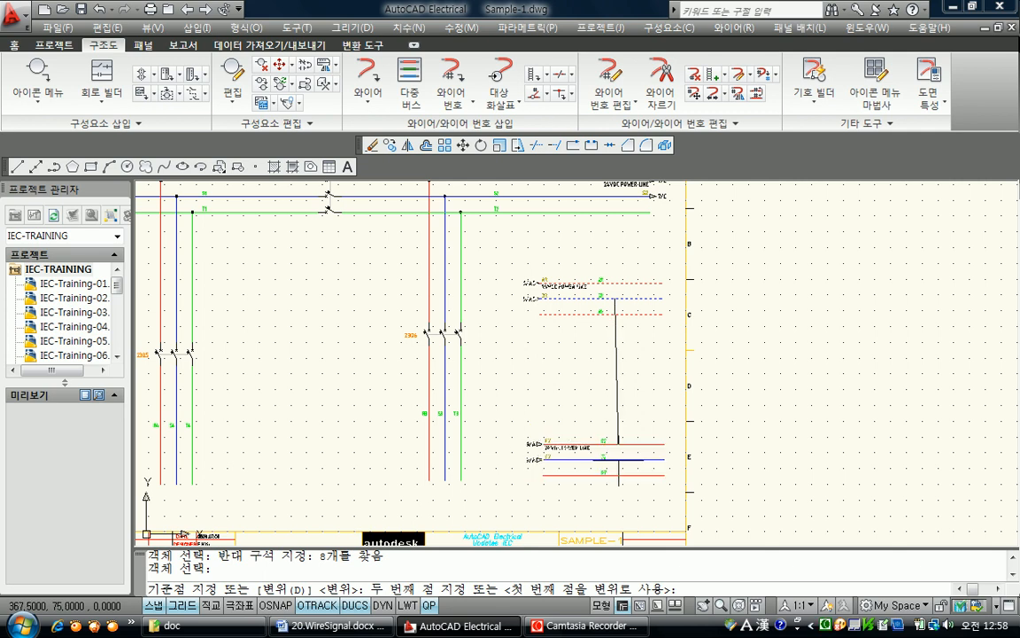
pyautogui.click(618, 458)
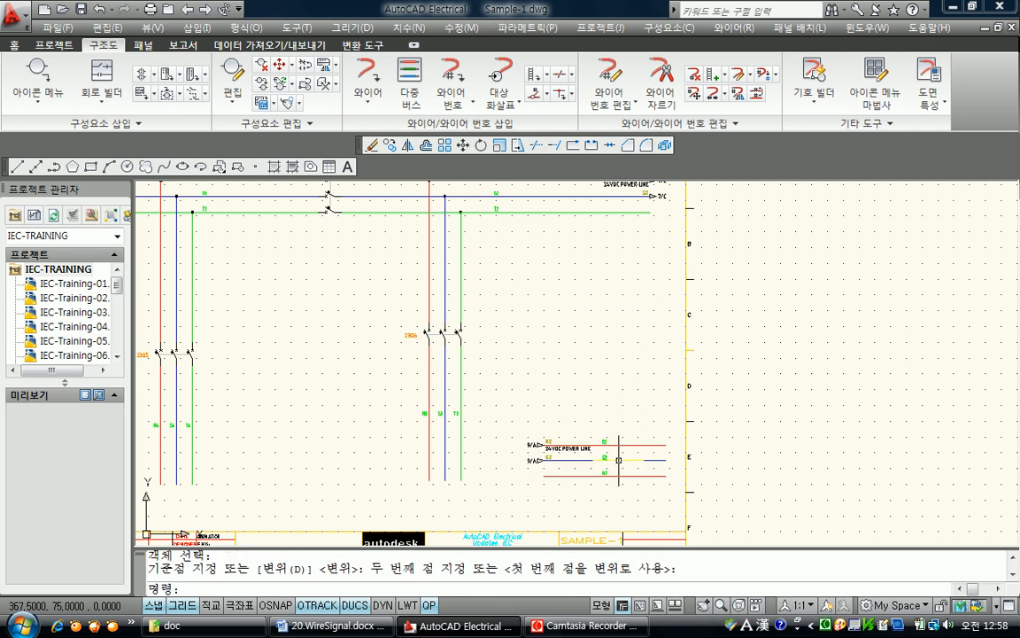
# Update the source/destination wire signal cross-references and wire number tags for the whole drawing
pyautogui.scroll(2, 700, 408)
pyautogui.moveTo(677, 349); pyautogui.dragTo(642, 501, button='middle')
pyautogui.scroll(1, 670, 316)
pyautogui.moveTo(661, 328); pyautogui.dragTo(629, 469, button='middle')
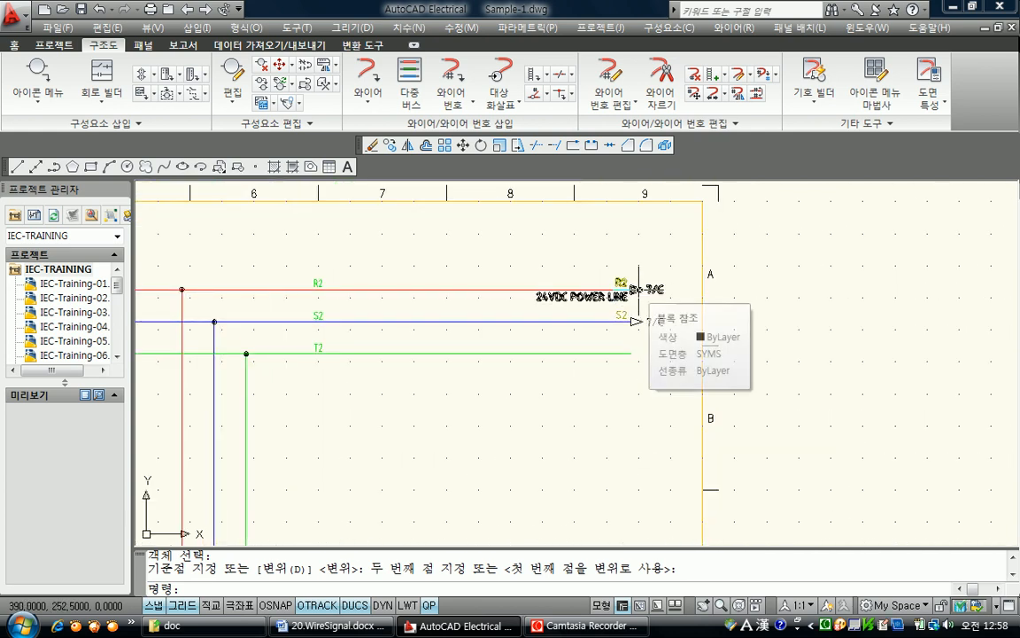
pyautogui.scroll(-3, 647, 339)
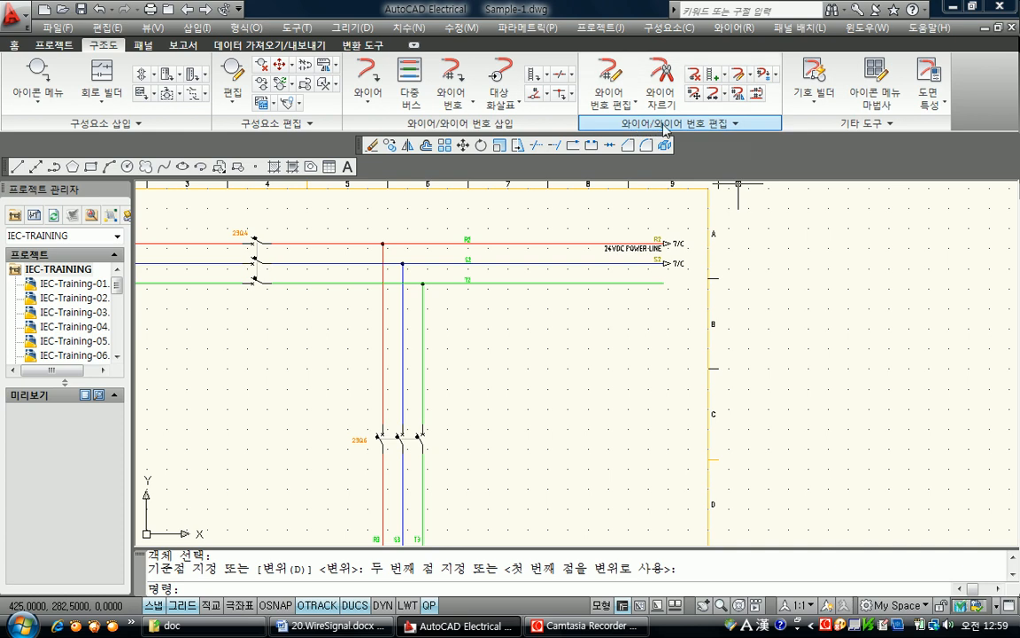
pyautogui.click(736, 125)
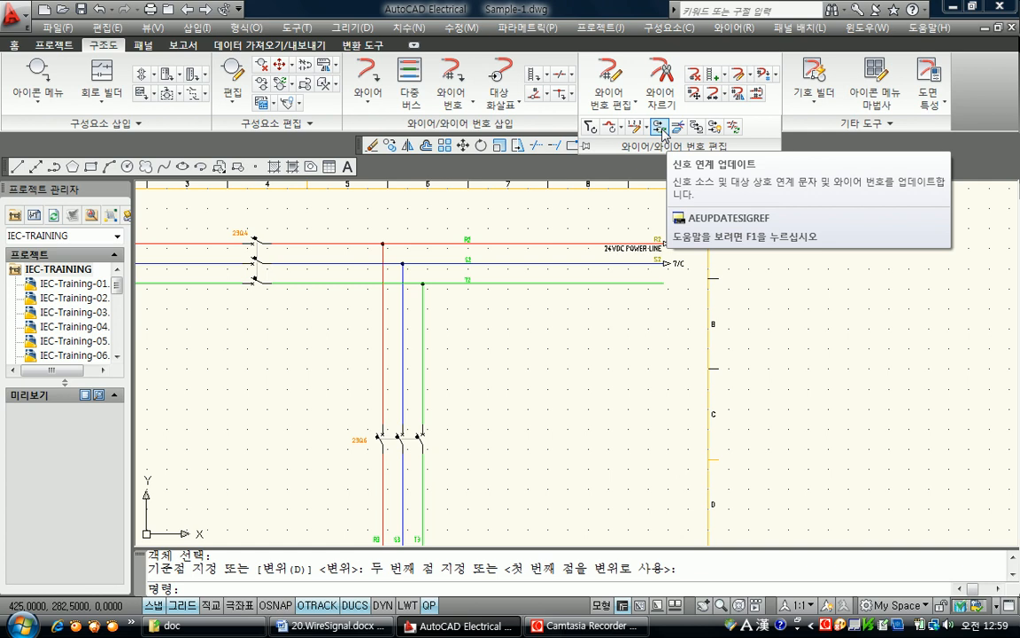
pyautogui.click(661, 128)
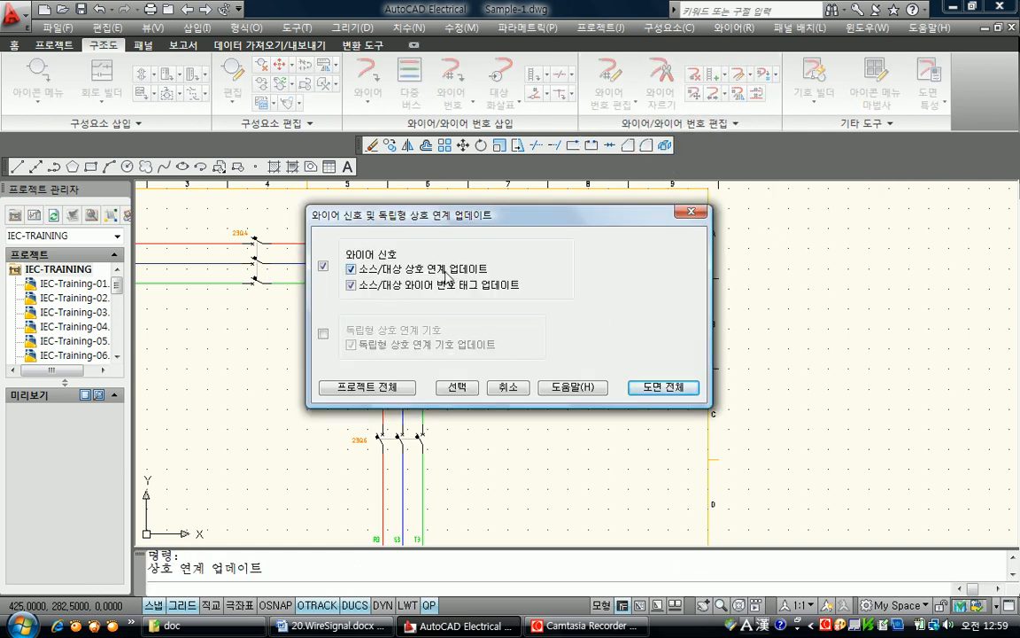
pyautogui.click(662, 387)
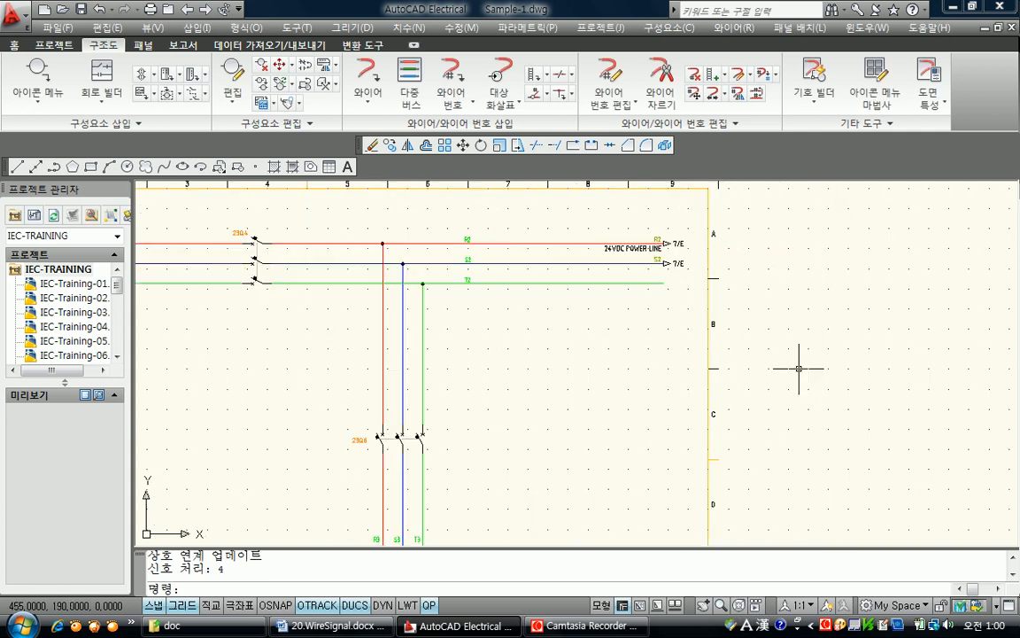
# Check the updated cross-references at the source arrows against the zone where the moved destination wires sit
pyautogui.scroll(2, 686, 308)
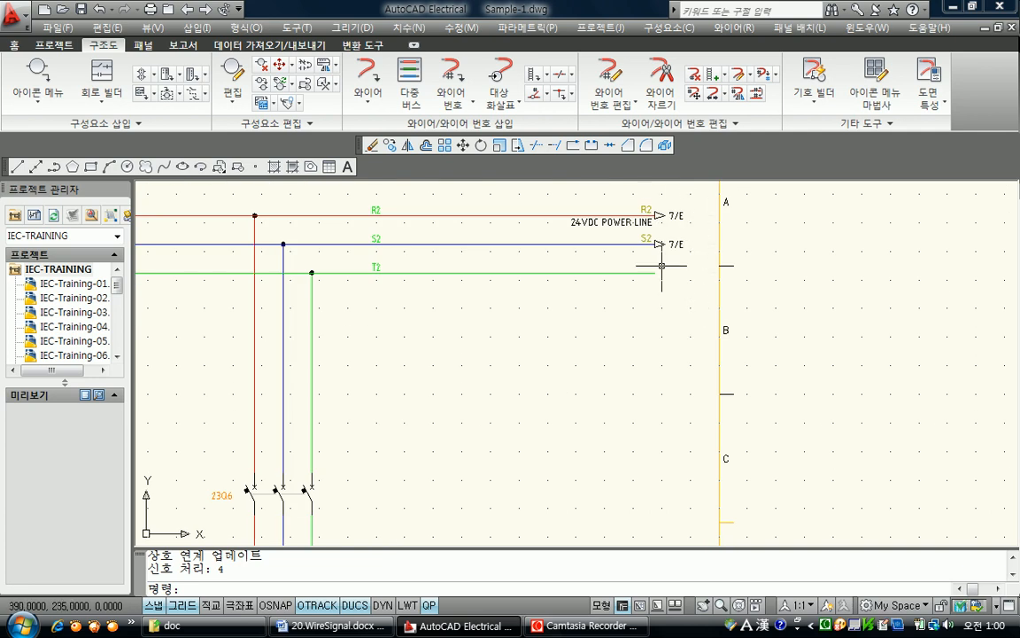
pyautogui.scroll(-2, 599, 428)
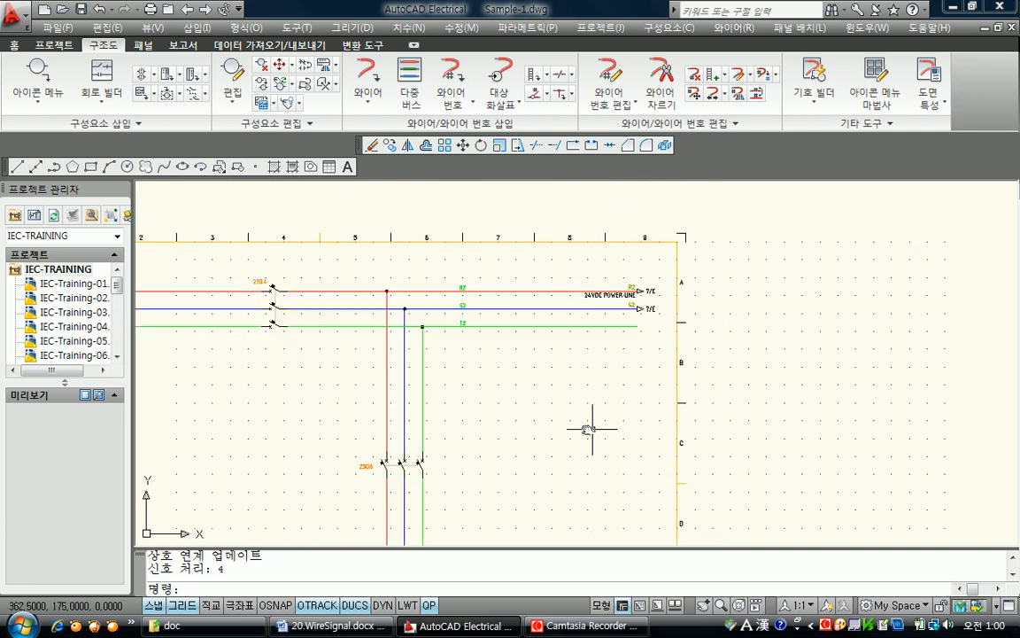
pyautogui.moveTo(601, 429); pyautogui.dragTo(582, 267, button='middle')
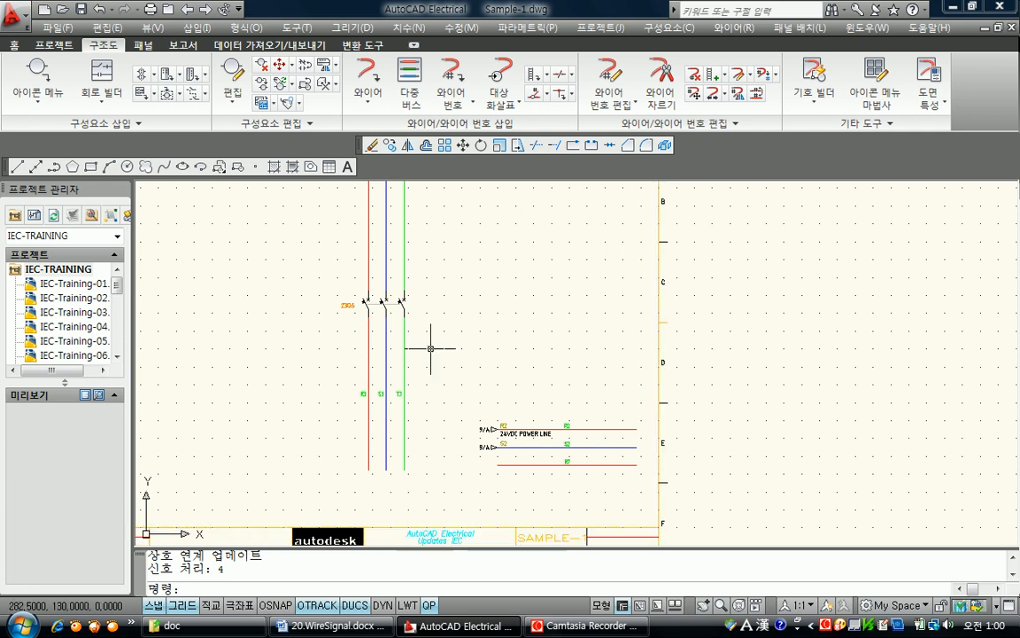
pyautogui.moveTo(418, 402); pyautogui.dragTo(432, 495, button='middle')
pyautogui.moveTo(535, 466); pyautogui.dragTo(581, 335, button='middle')
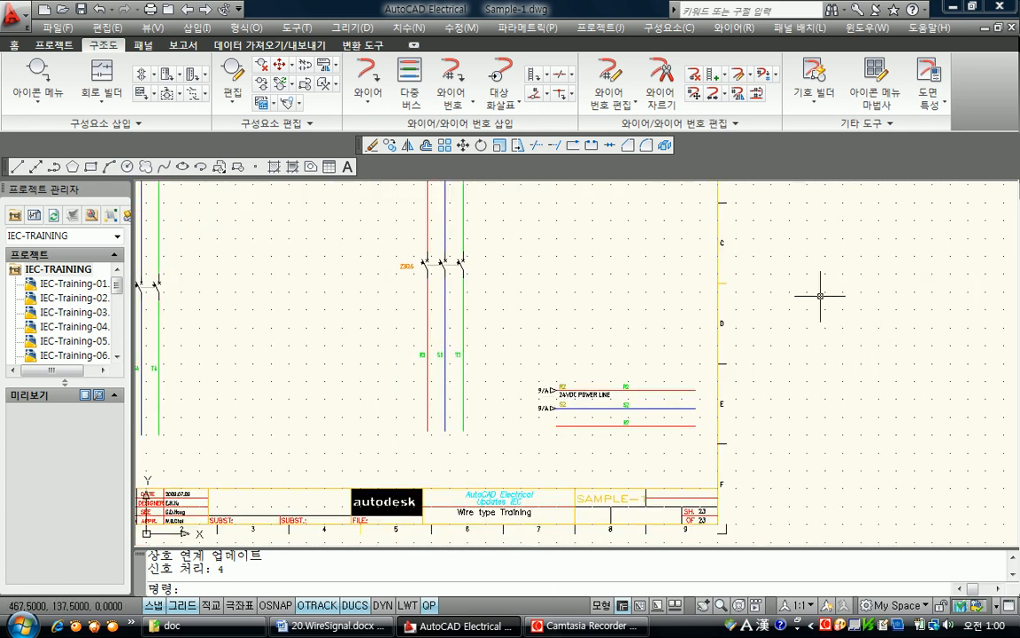
pyautogui.scroll(-3, 590, 278)
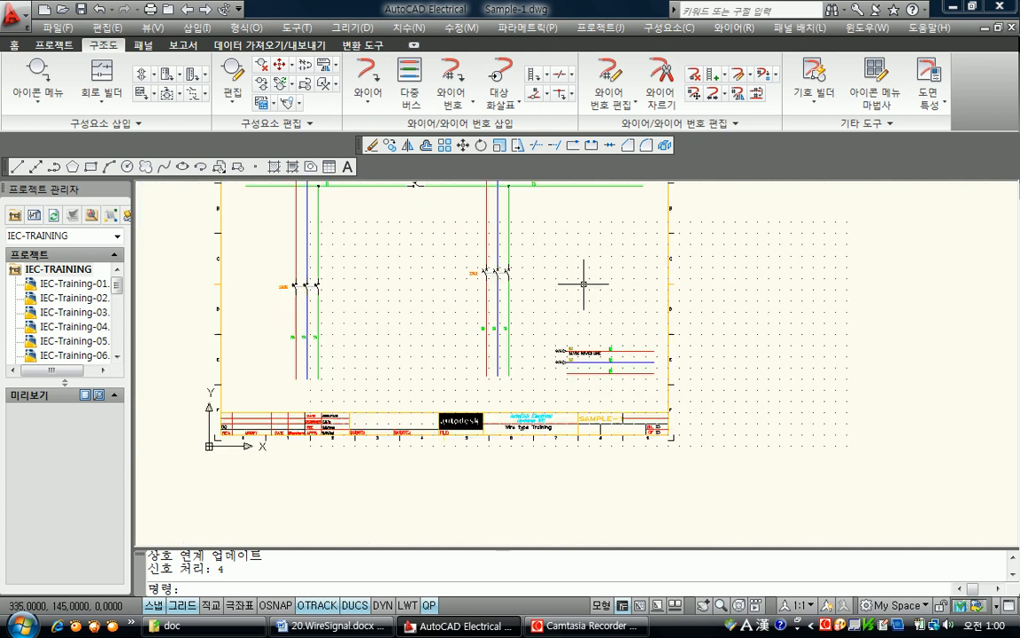
pyautogui.moveTo(587, 326)
pyautogui.mouseDown(button='middle')
pyautogui.moveTo(606, 398)
pyautogui.moveTo(617, 383)
pyautogui.mouseUp(button='middle')
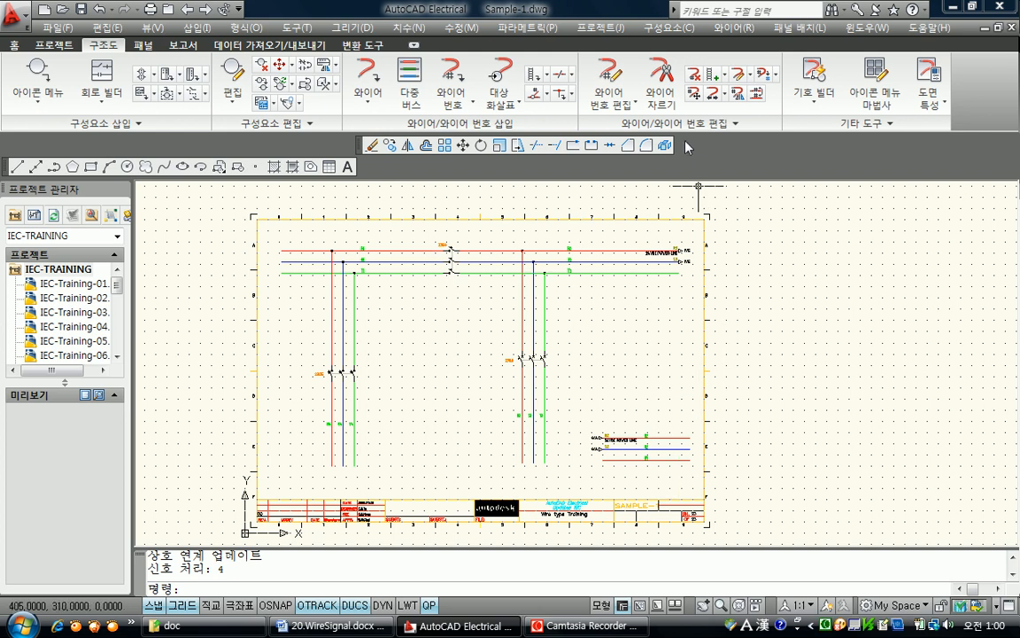
pyautogui.click(516, 103)
pyautogui.click(519, 129)
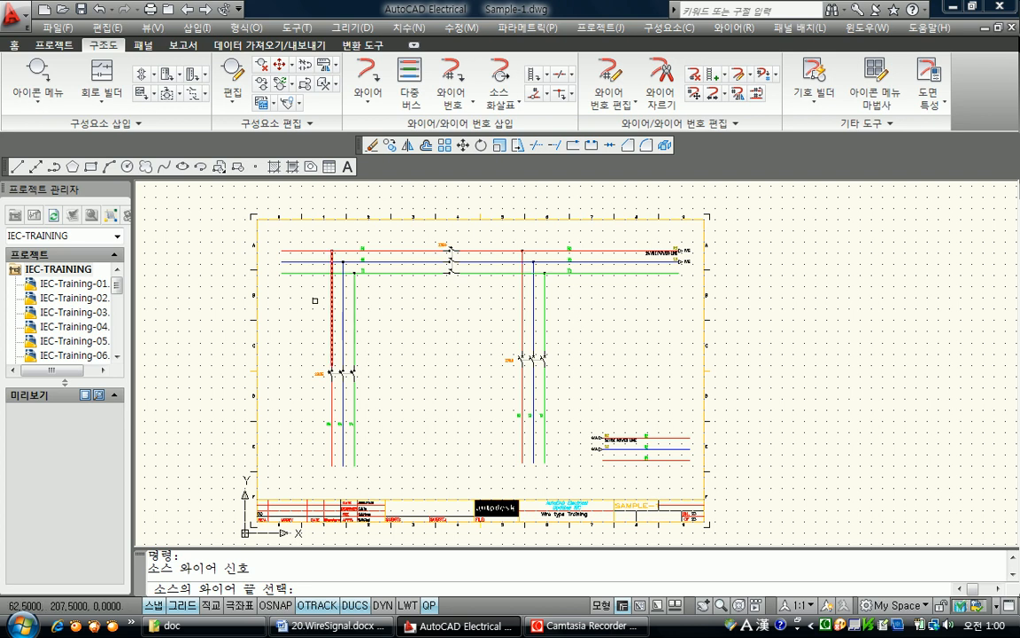
pyautogui.click(676, 273)
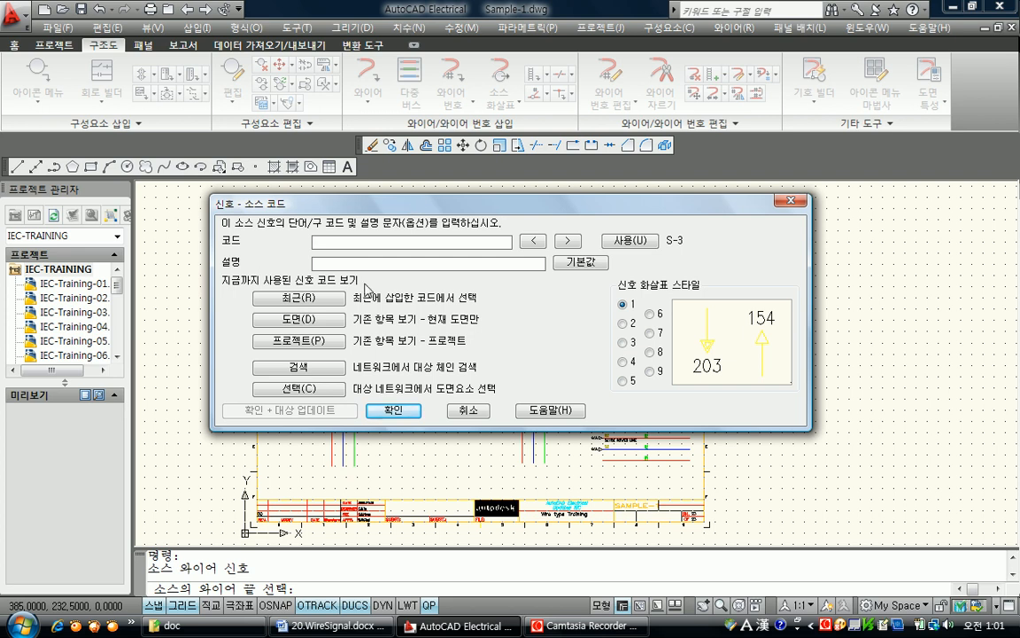
pyautogui.click(468, 411)
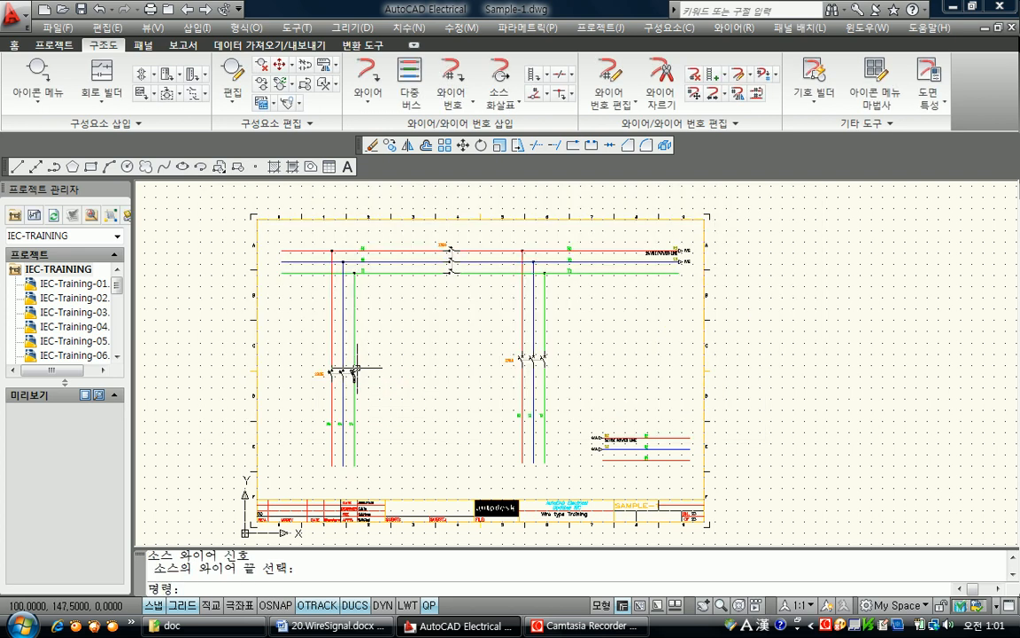